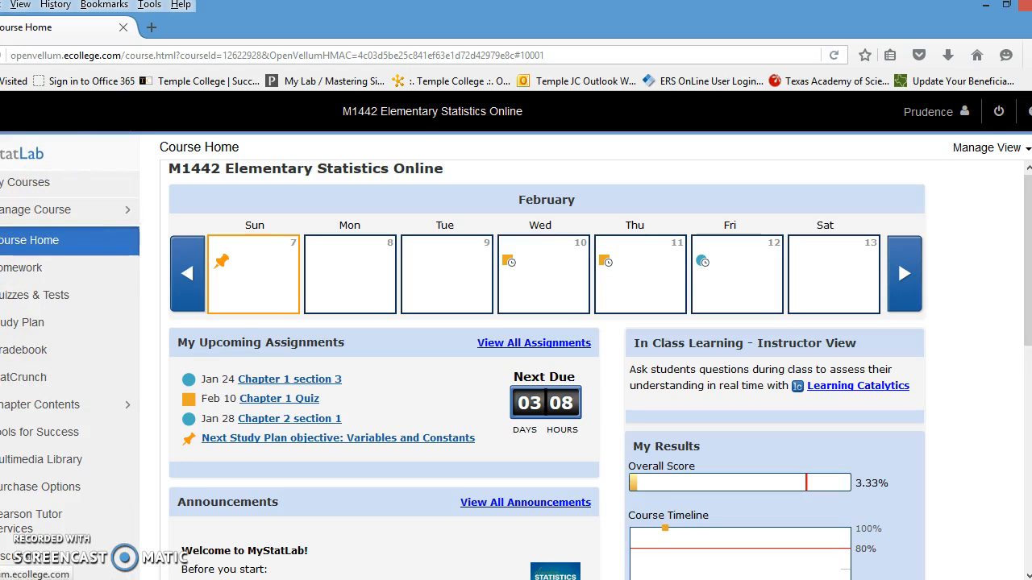
- Launch StatCrunch in a separate window from the course's StatCrunch website link and dock it on the right half of the screen
left_click(24, 386)
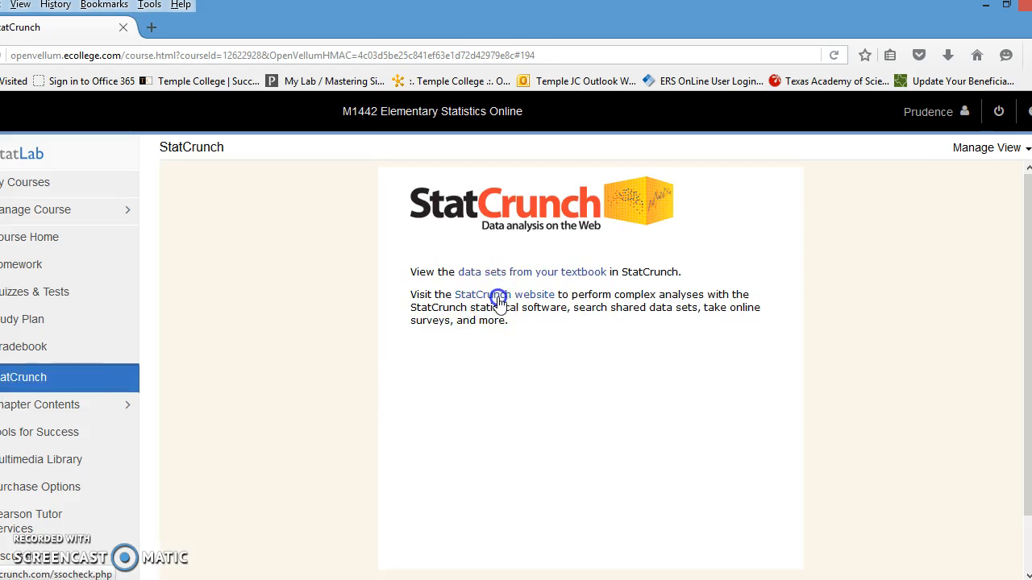
left_click(438, 296)
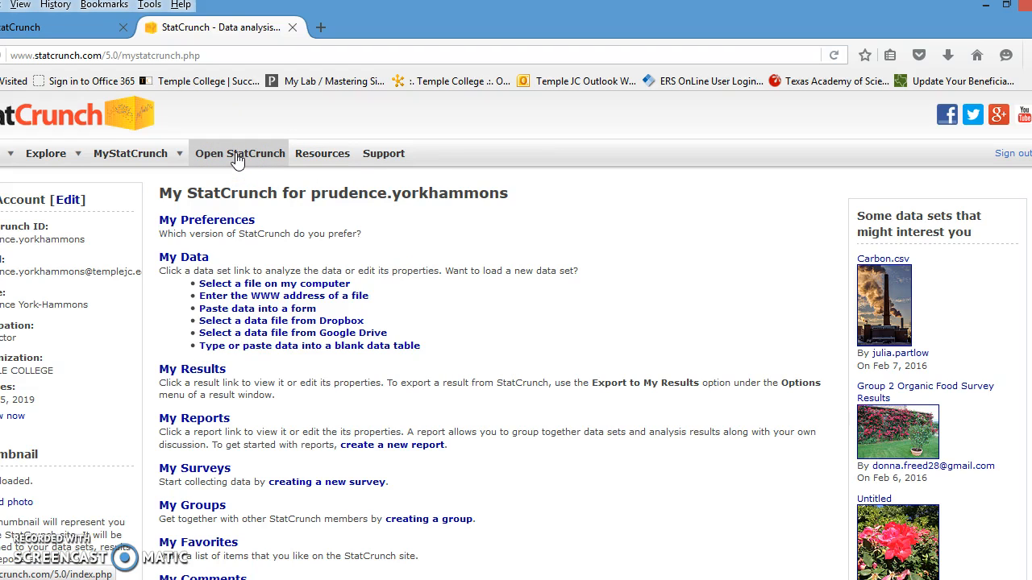
right_click(237, 160)
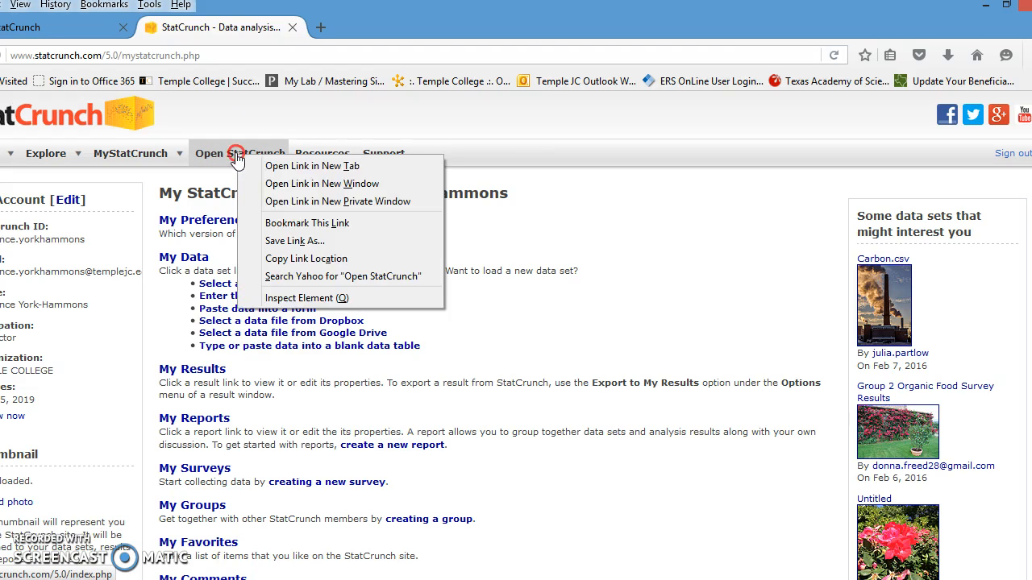
left_click(288, 186)
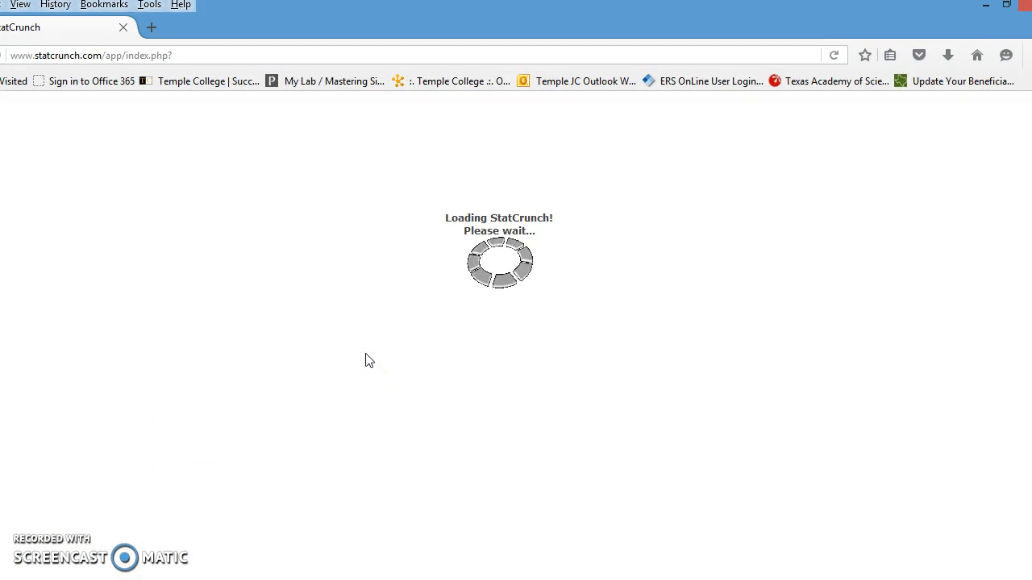
left_click_drag(204, 19, 1031, 31)
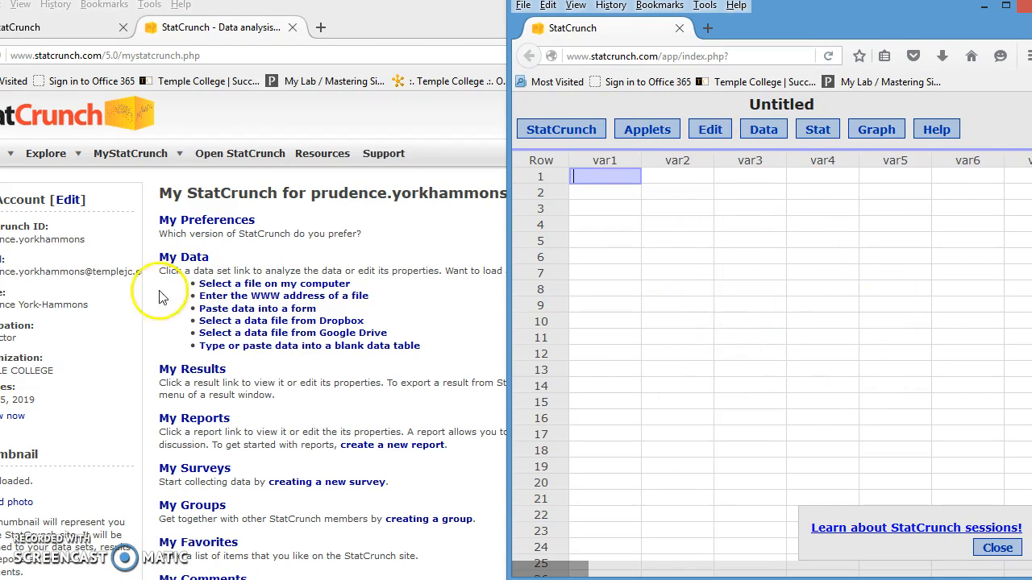
- Return to the course and show all chapters of the Study Plan
left_click(23, 25)
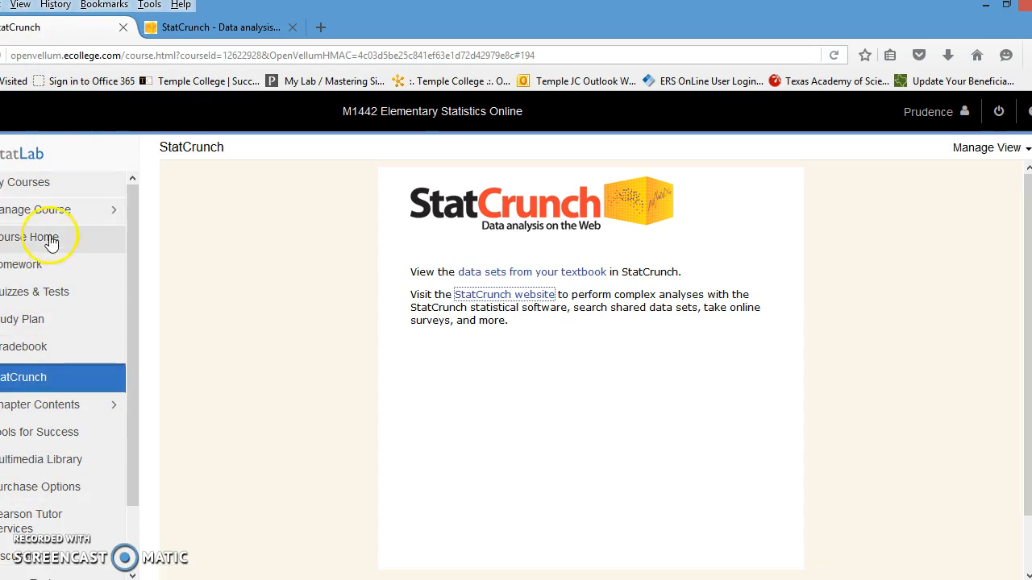
left_click(37, 324)
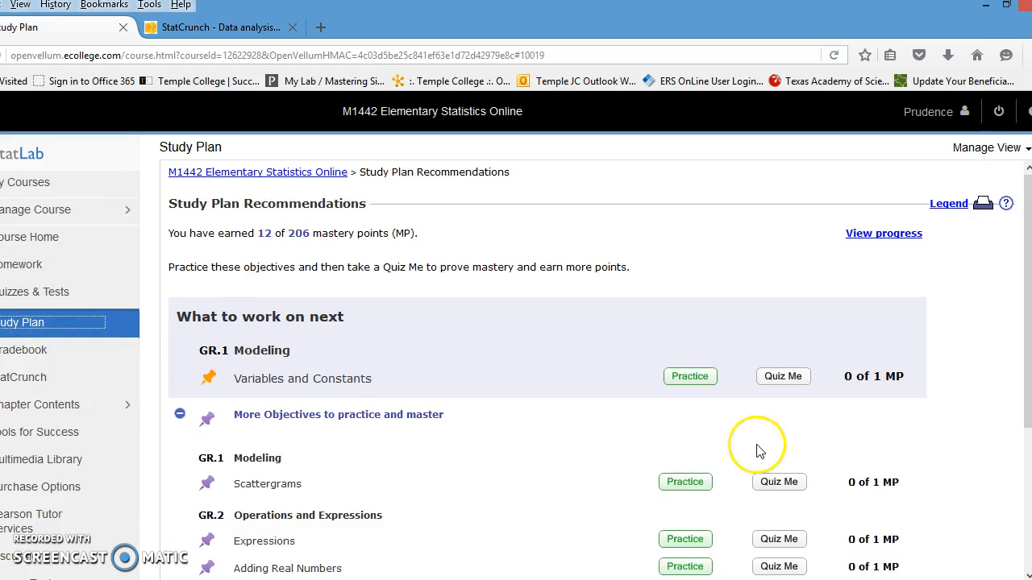
scroll(761, 449, "down", 3)
left_click(875, 417)
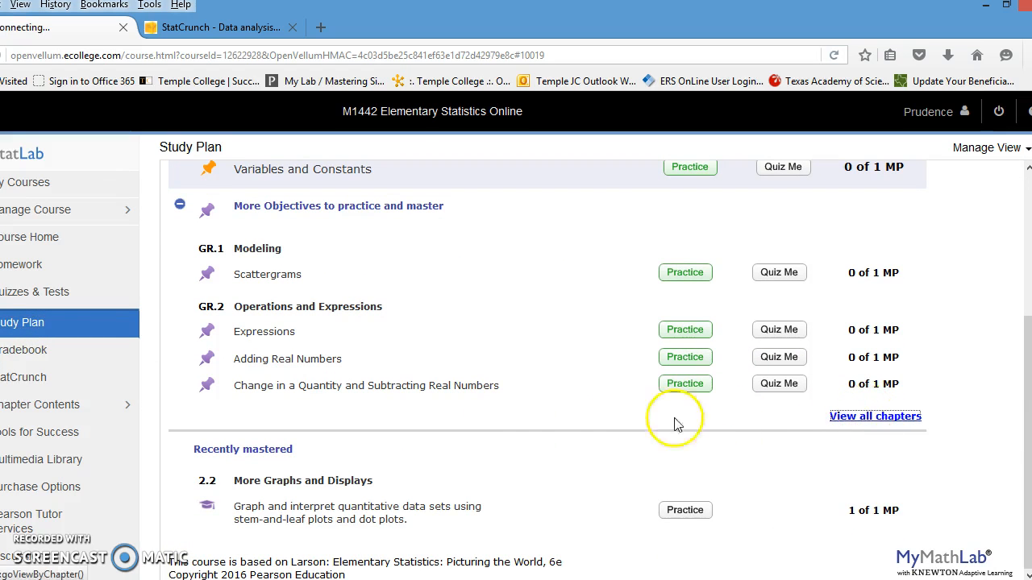
scroll(506, 423, "down", 2)
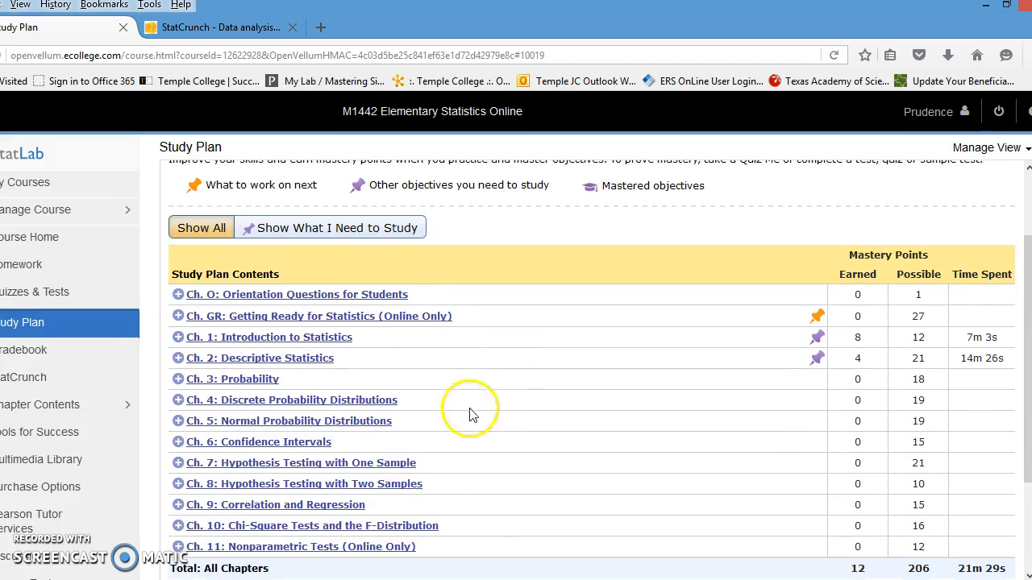
- Open practice question 2.5.25-T from the objective on creating or interpreting box-and-whisker plots in section 2.5 Measures of Position
left_click(181, 361)
scroll(396, 438, "down", 4)
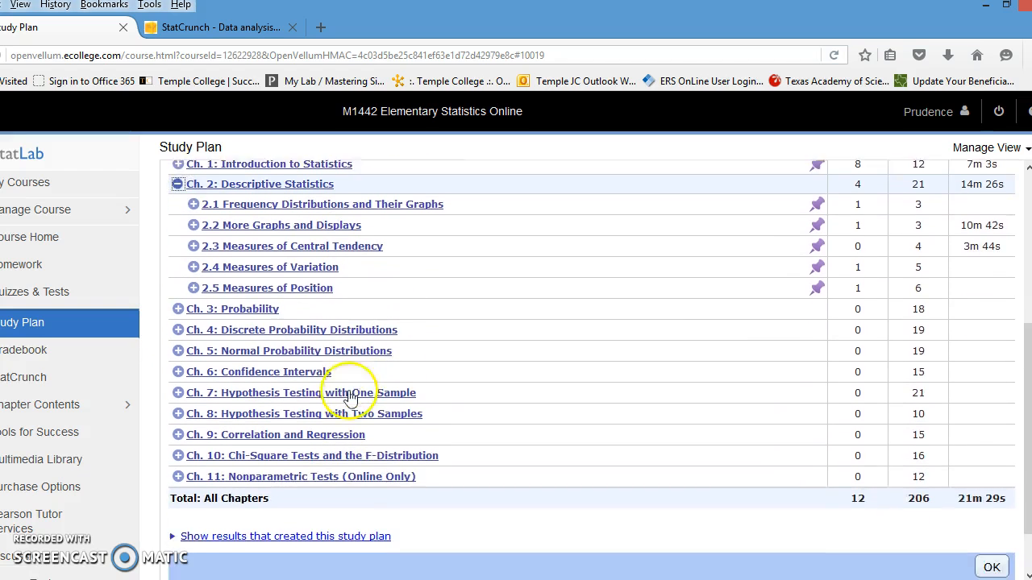
left_click(194, 277)
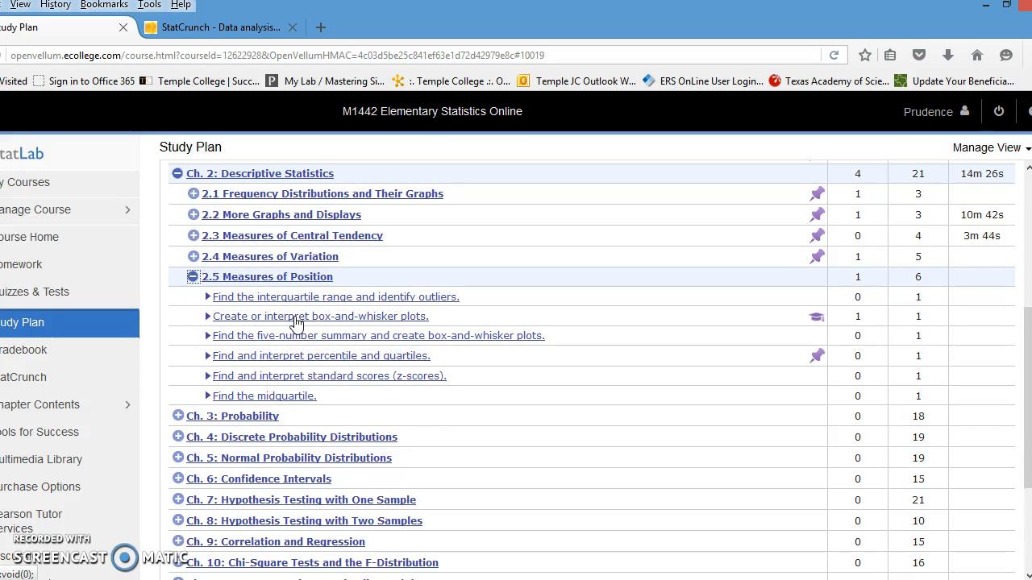
left_click(296, 317)
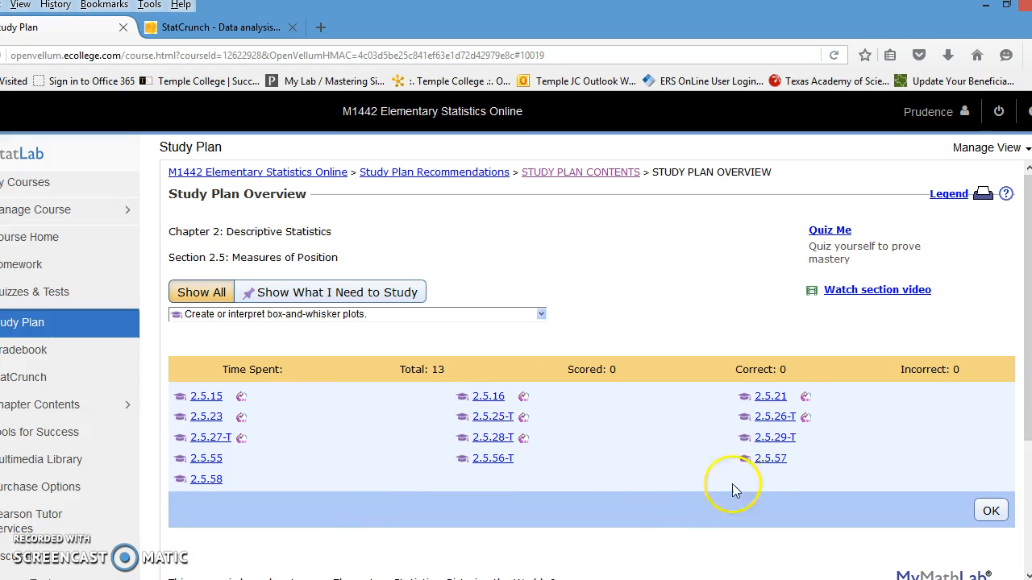
left_click(495, 422)
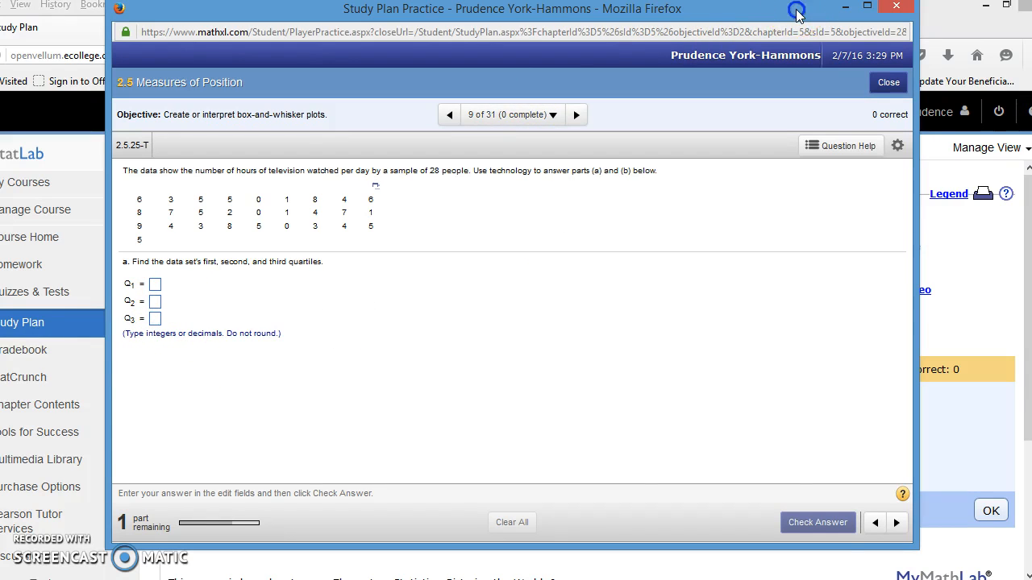
- Arrange the practice question window side by side with the blank StatCrunch data table so the whole question fits in view
left_click_drag(797, 13, 2, 13)
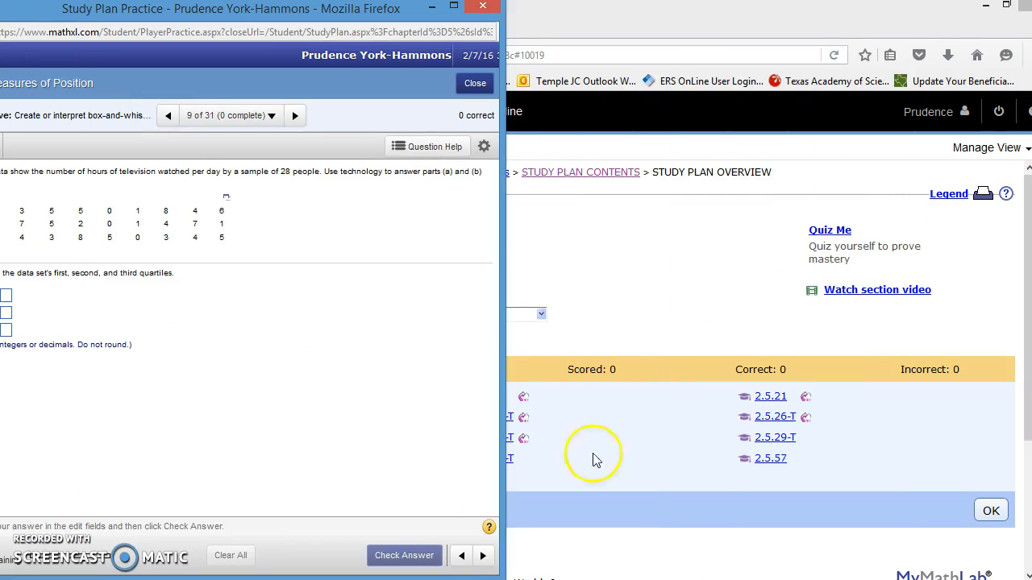
left_click(371, 579)
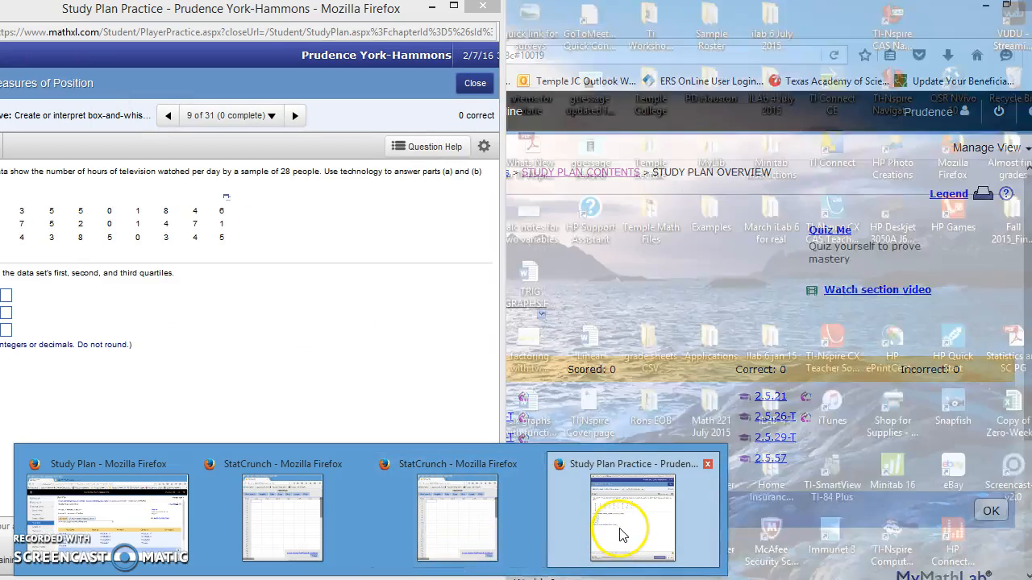
left_click(559, 545)
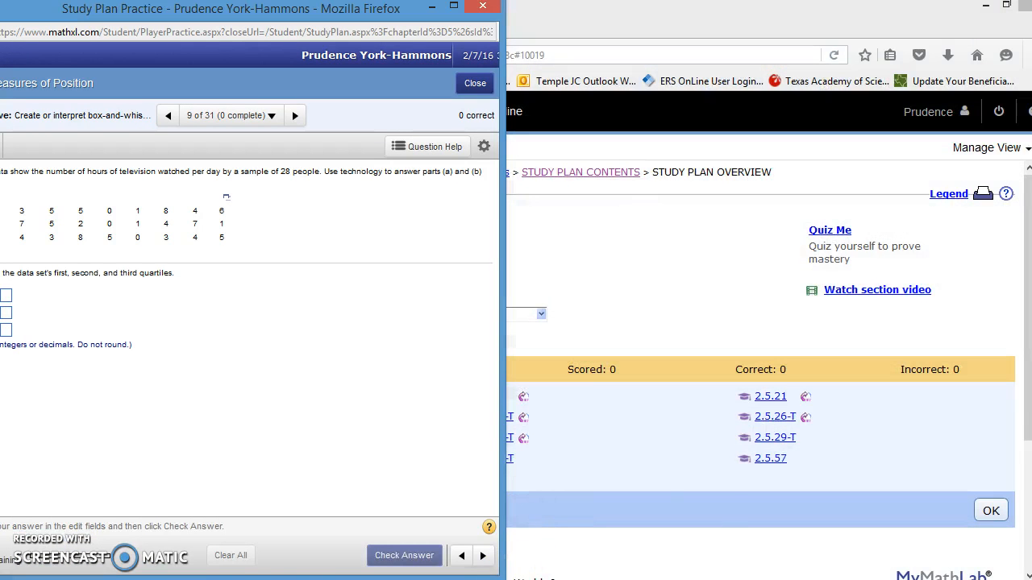
mouse_move(370, 579)
left_click(466, 536)
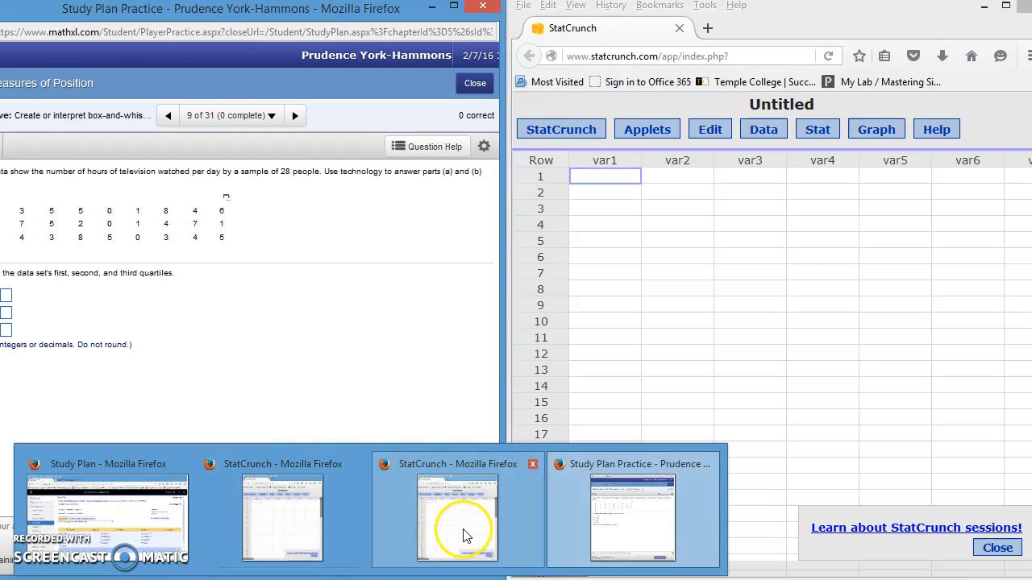
left_click(466, 536)
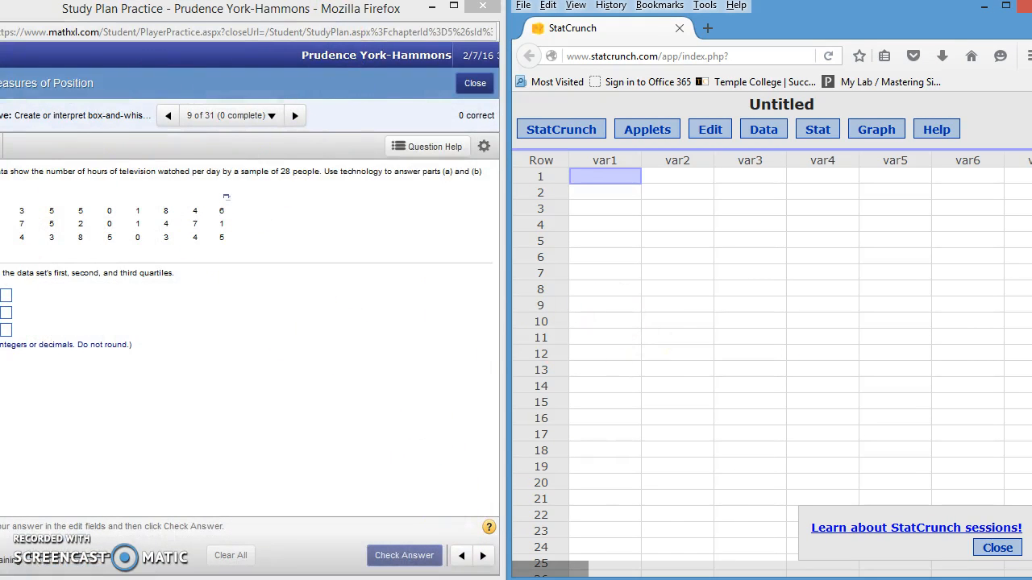
left_click_drag(0, 314, 21, 321)
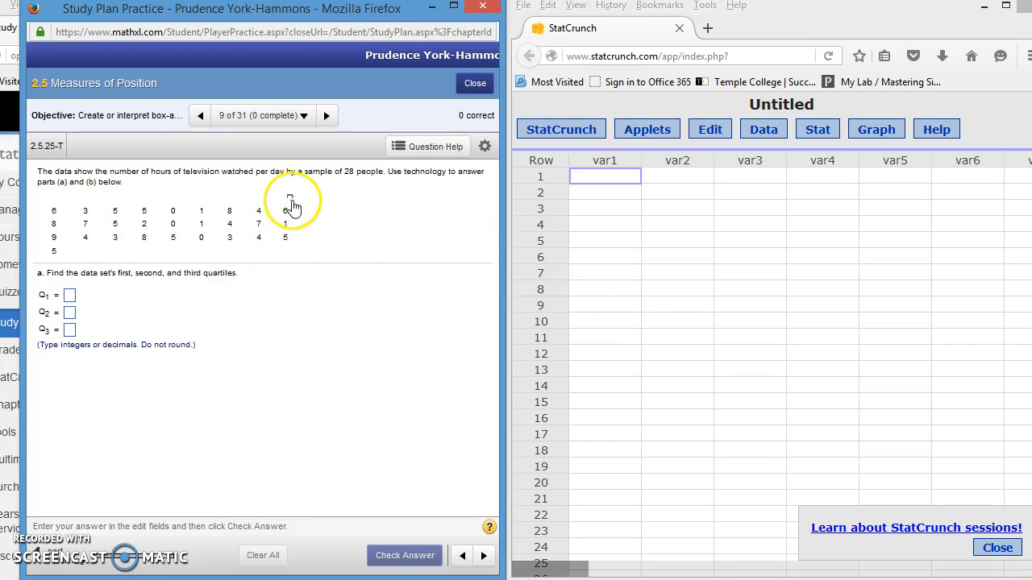
- Copy the question's television-hours data through the clipboard option and paste it into StatCrunch column var1 from row 1
left_click(290, 198)
left_click(331, 222)
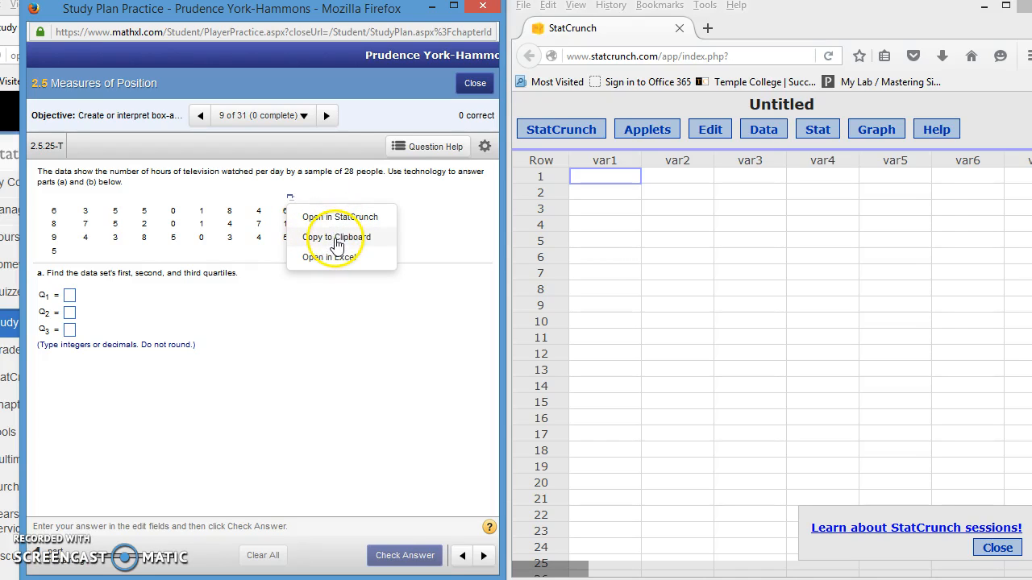
left_click(336, 239)
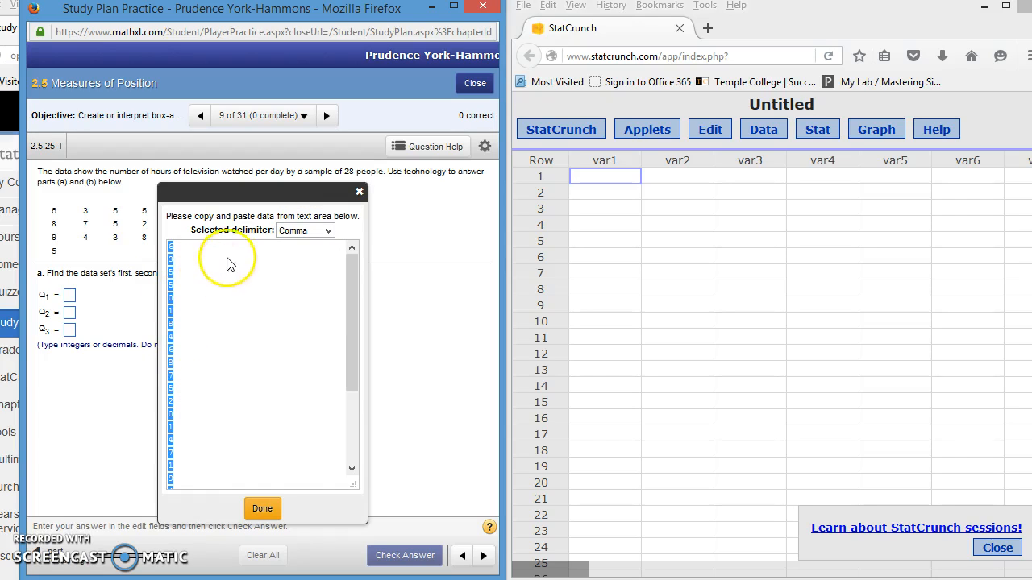
left_click(616, 177)
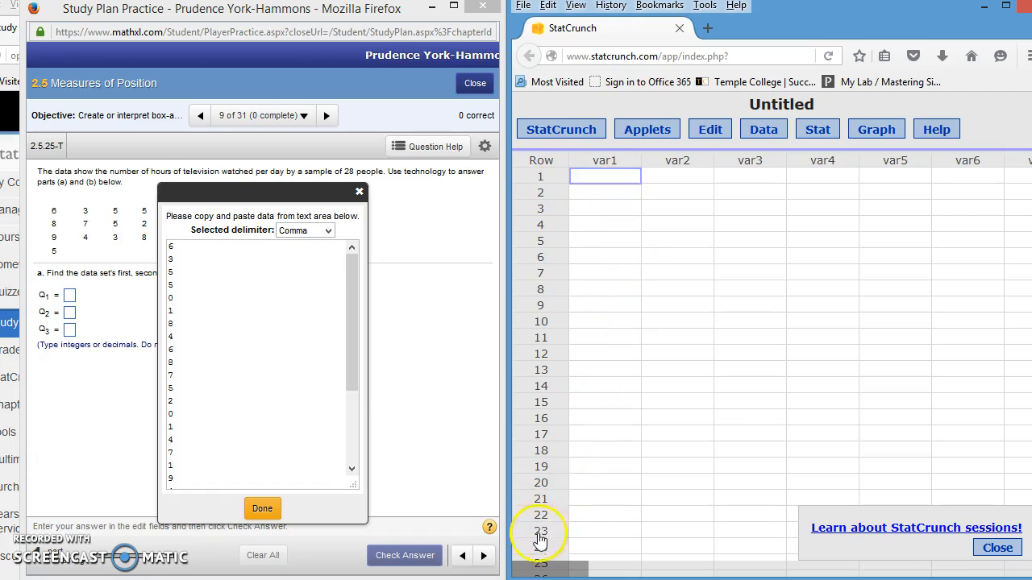
key("ctrl+v")
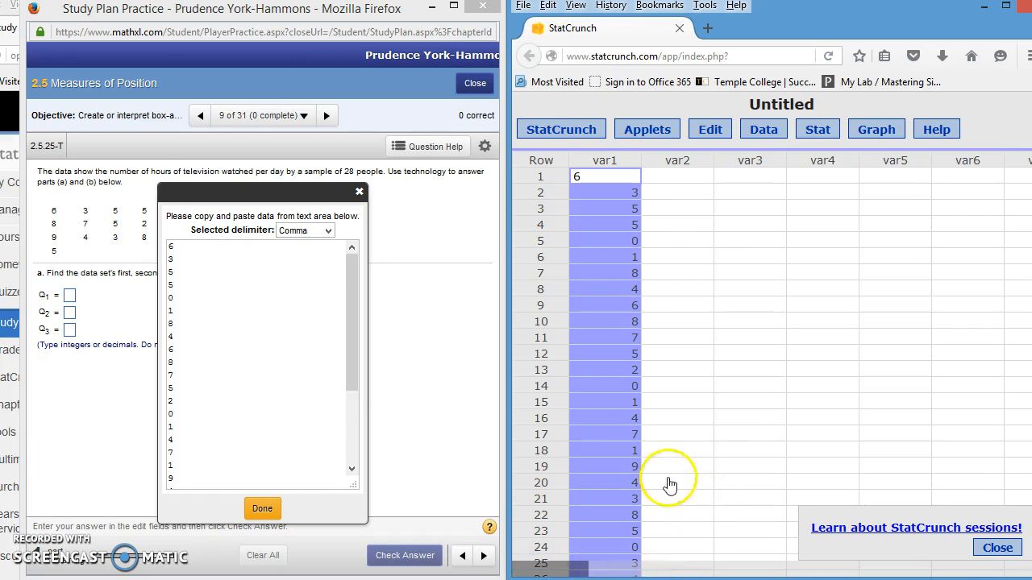
left_click(677, 402)
left_click(405, 212)
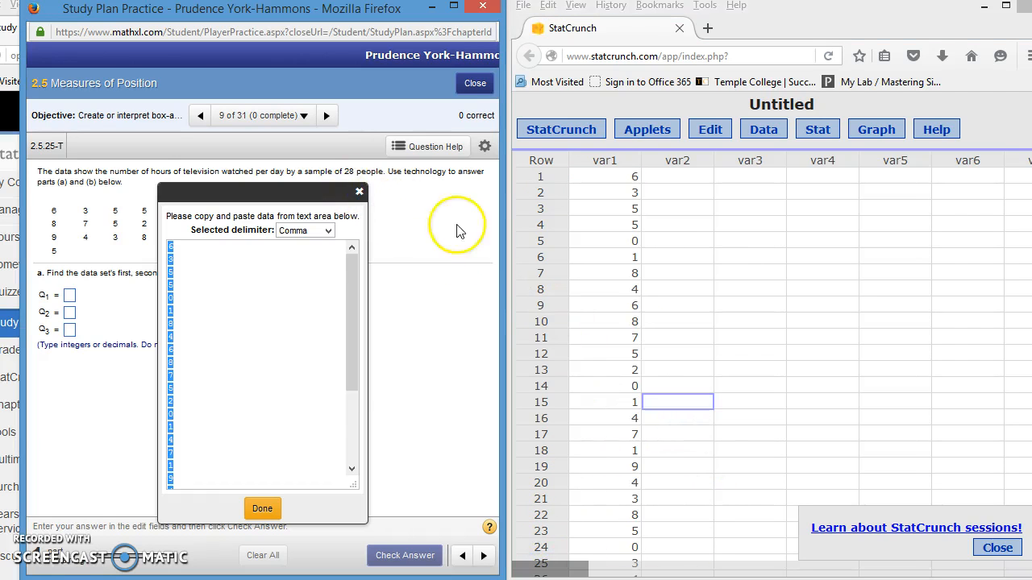
left_click(262, 510)
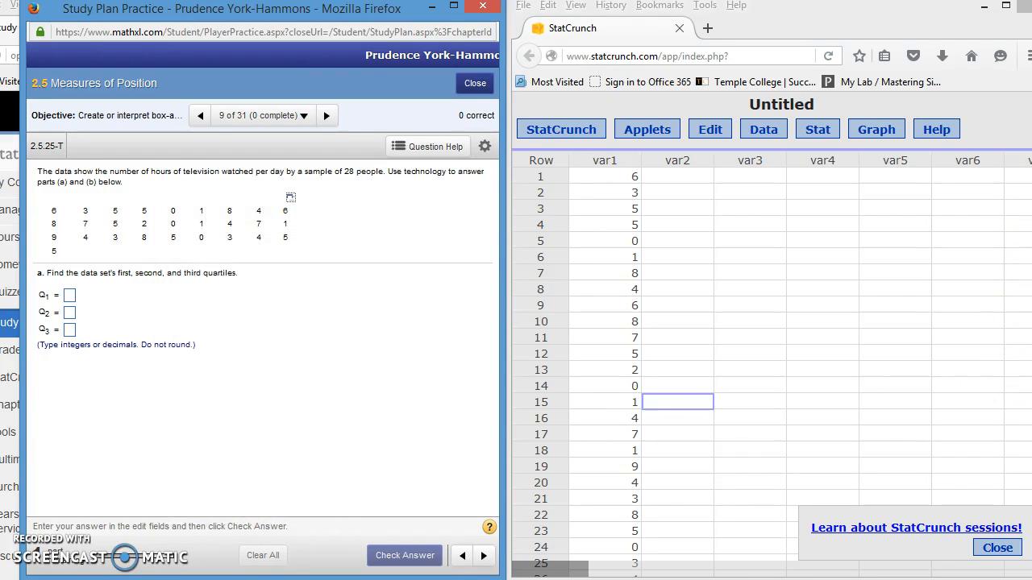
scroll(572, 412, "down", 5)
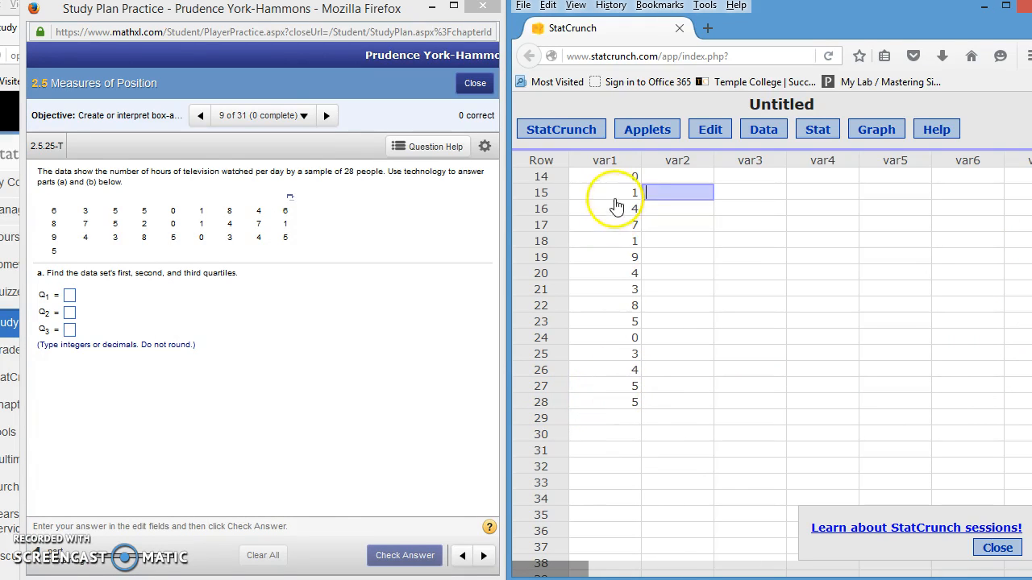
scroll(774, 363, "up", 5)
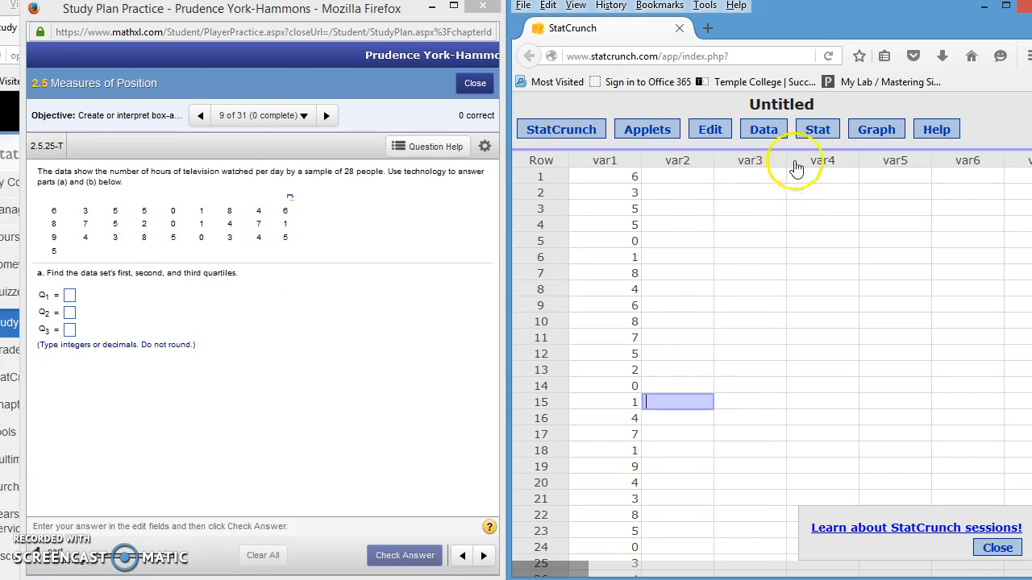
- Start column summary statistics and choose var1 as the column to analyze
left_click(817, 139)
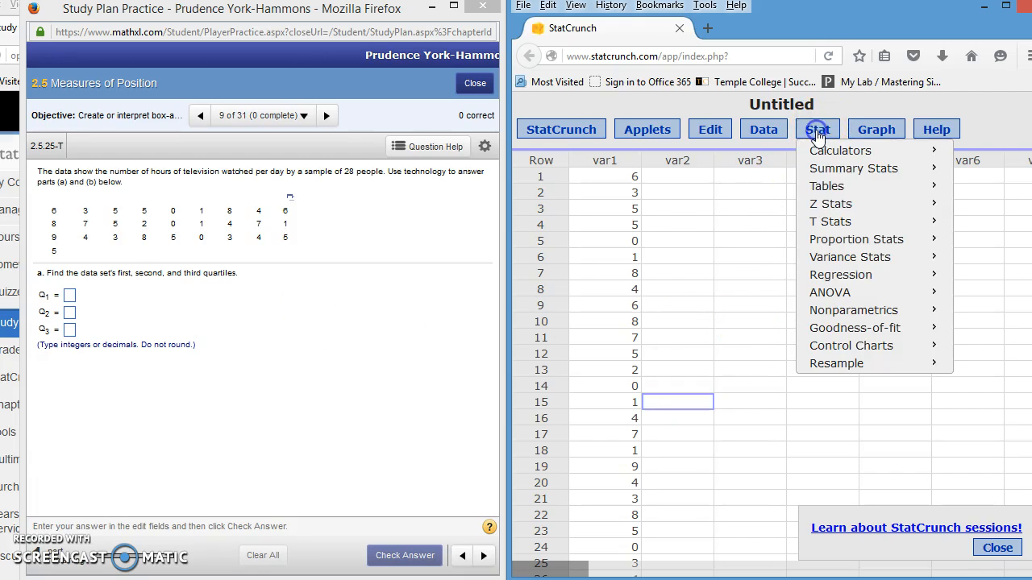
mouse_move(828, 173)
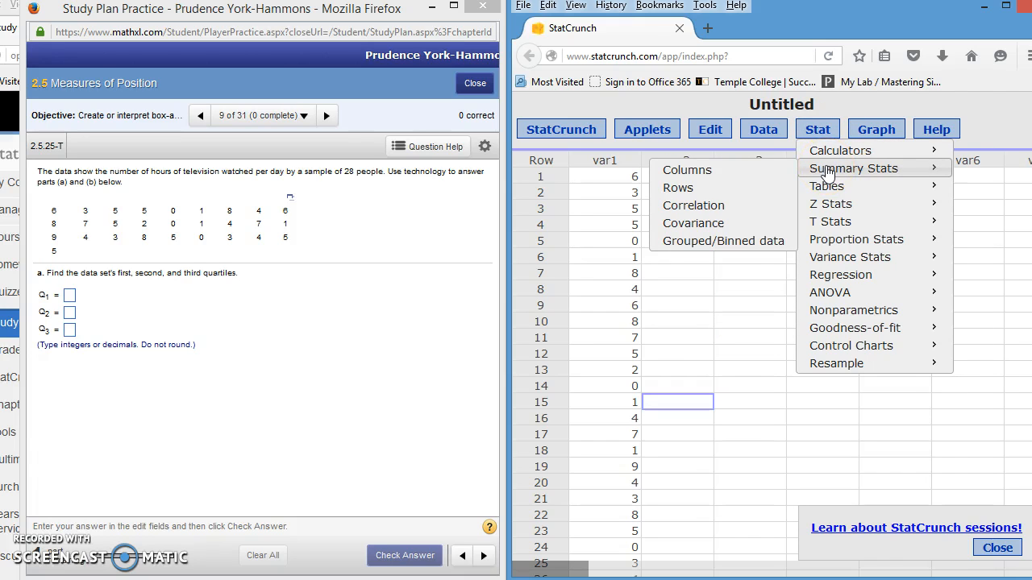
left_click(702, 177)
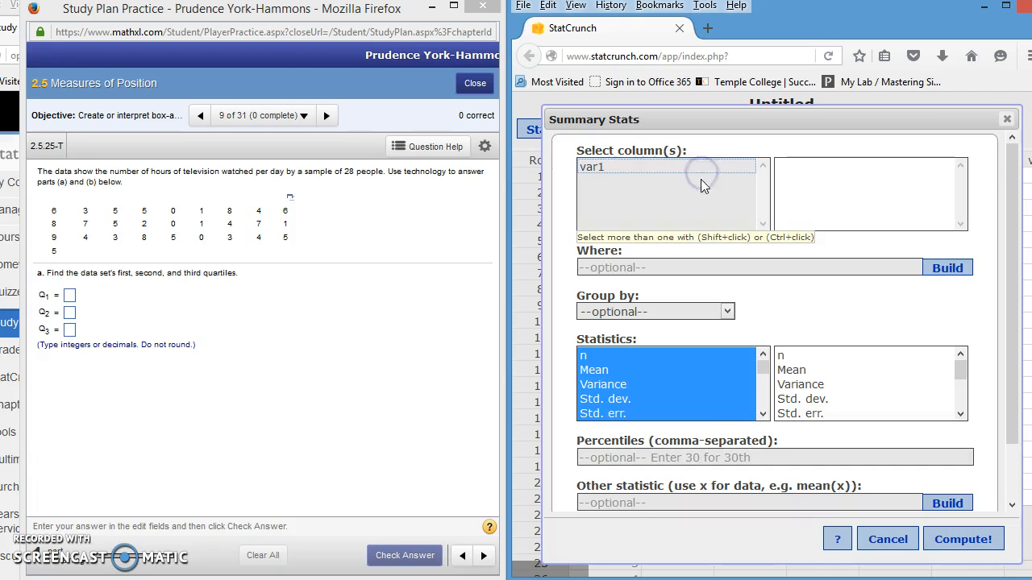
left_click(591, 167)
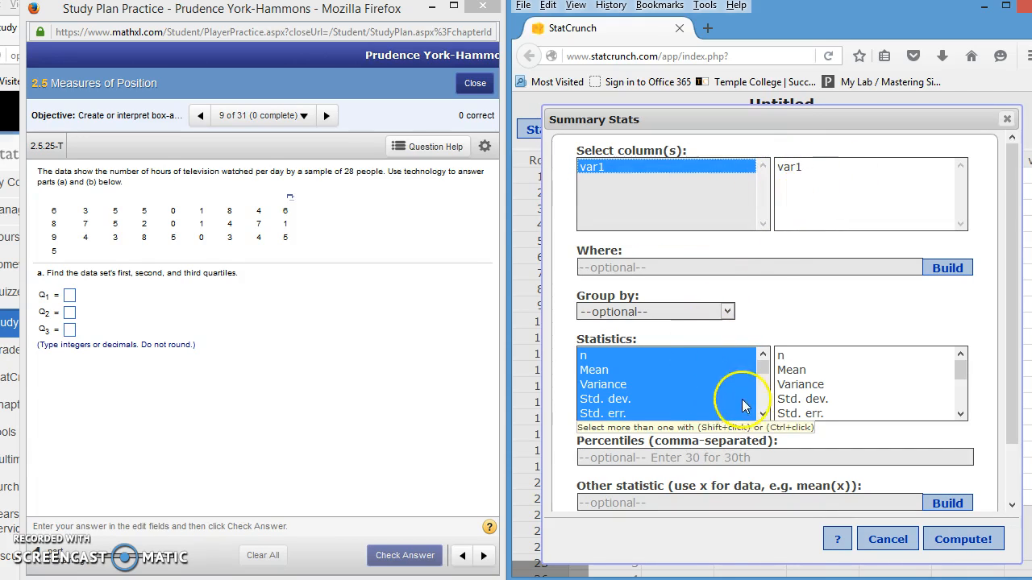
- Choose only Q1, Median and Q3 as the statistics to compute for var1
left_click(763, 413)
left_click(763, 413)
left_click(763, 414)
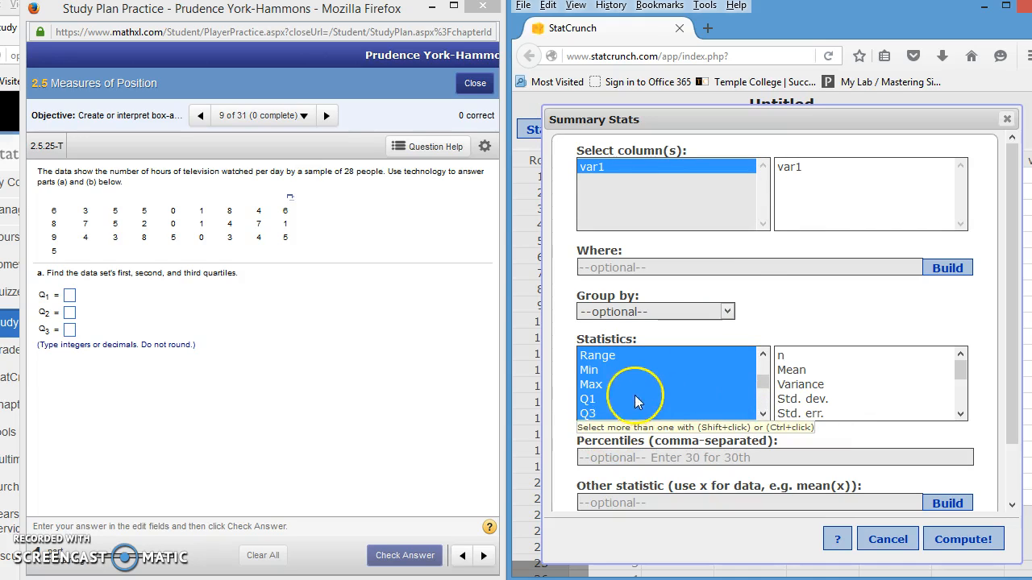
left_click(591, 398)
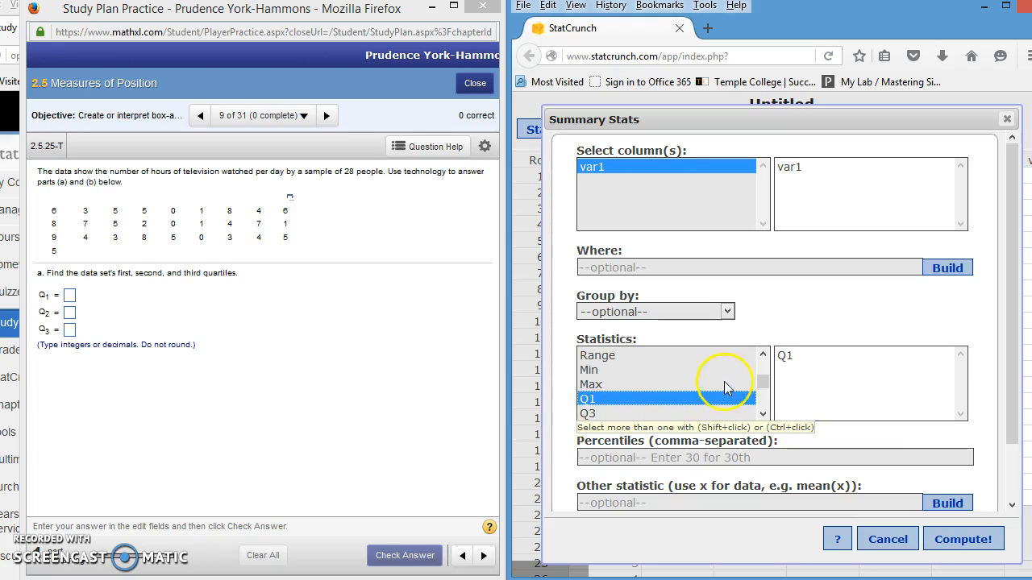
left_click(762, 358)
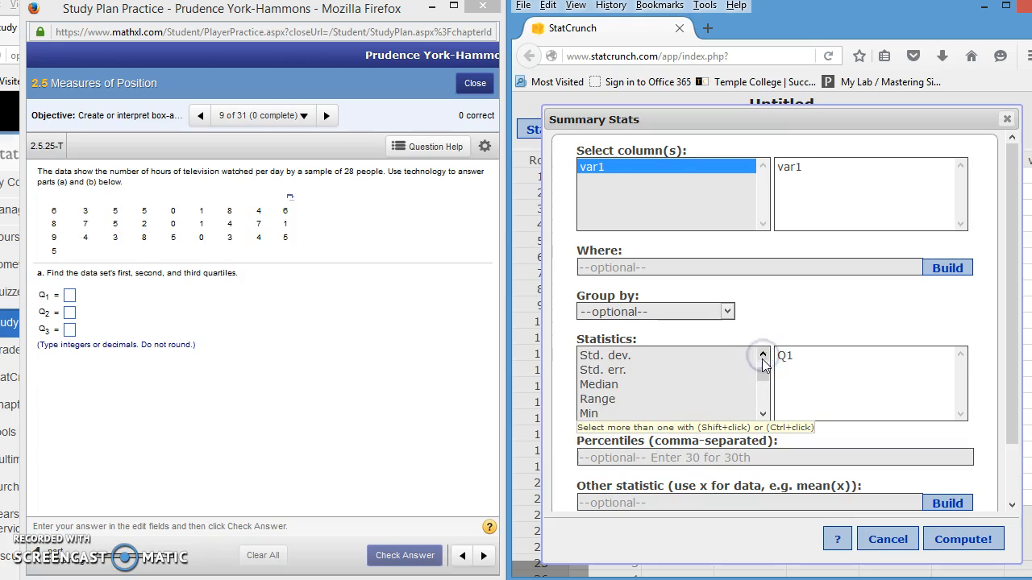
left_click(599, 385, "ctrl")
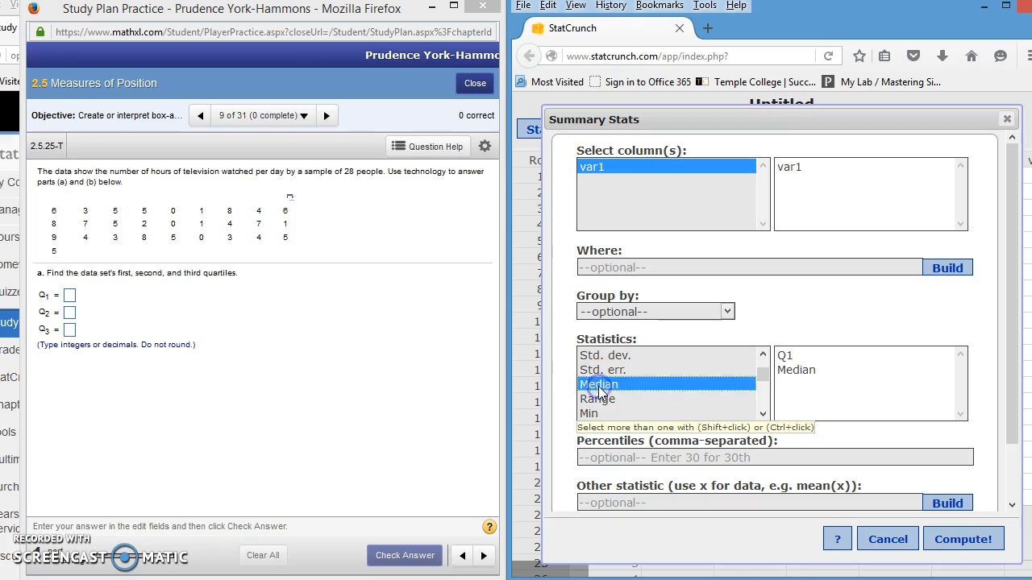
left_click(762, 414)
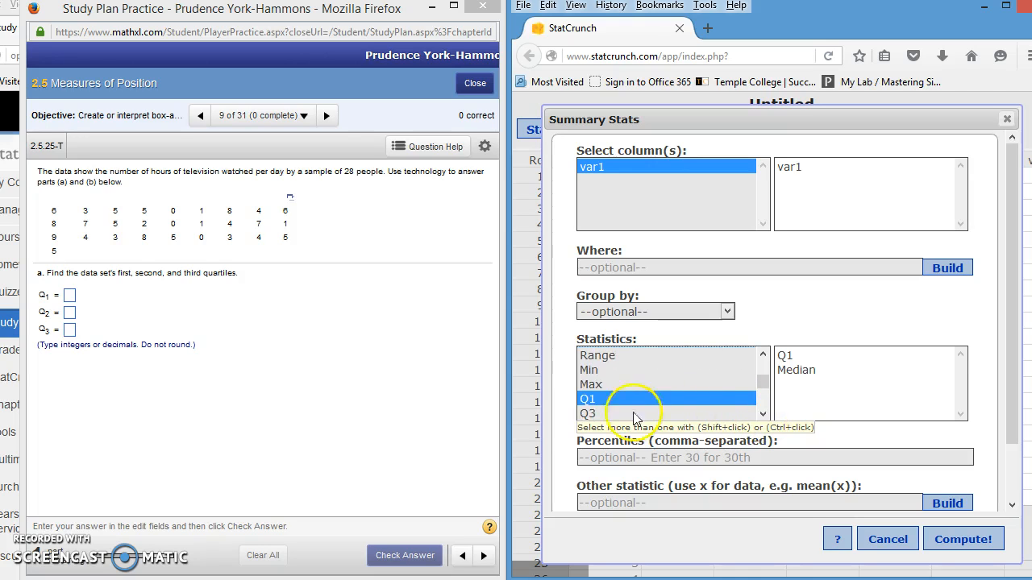
left_click(588, 414, "ctrl")
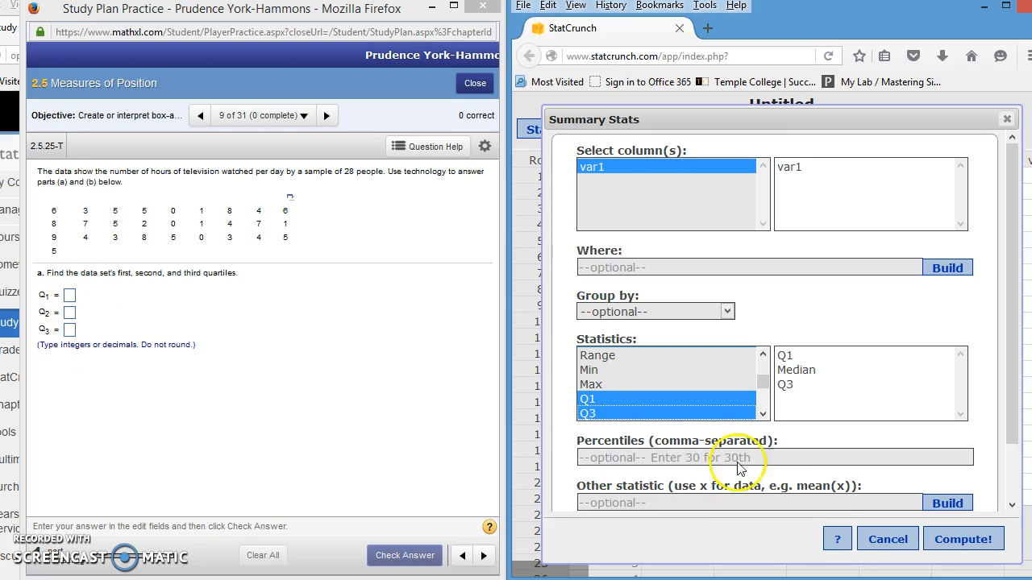
- Compute the summary statistics with the output stored in the data table, and dismiss the results window
scroll(871, 457, "down", 2)
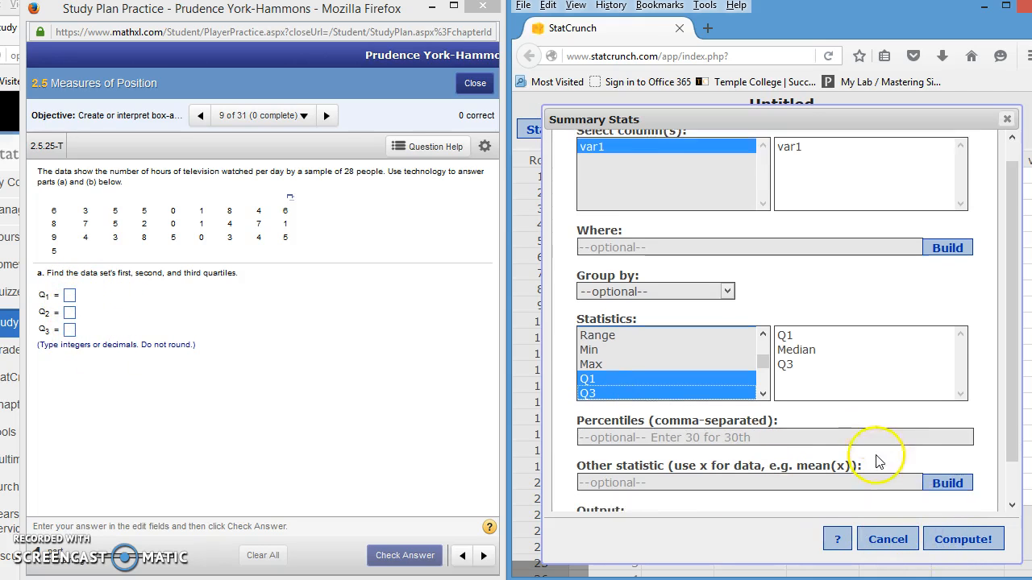
left_click(584, 485)
left_click(953, 540)
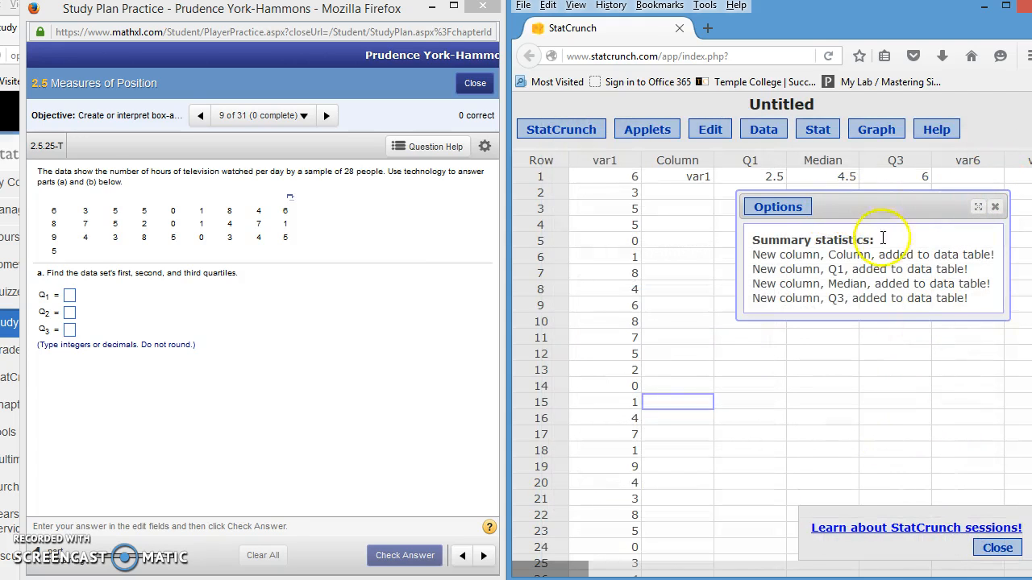
left_click(998, 209)
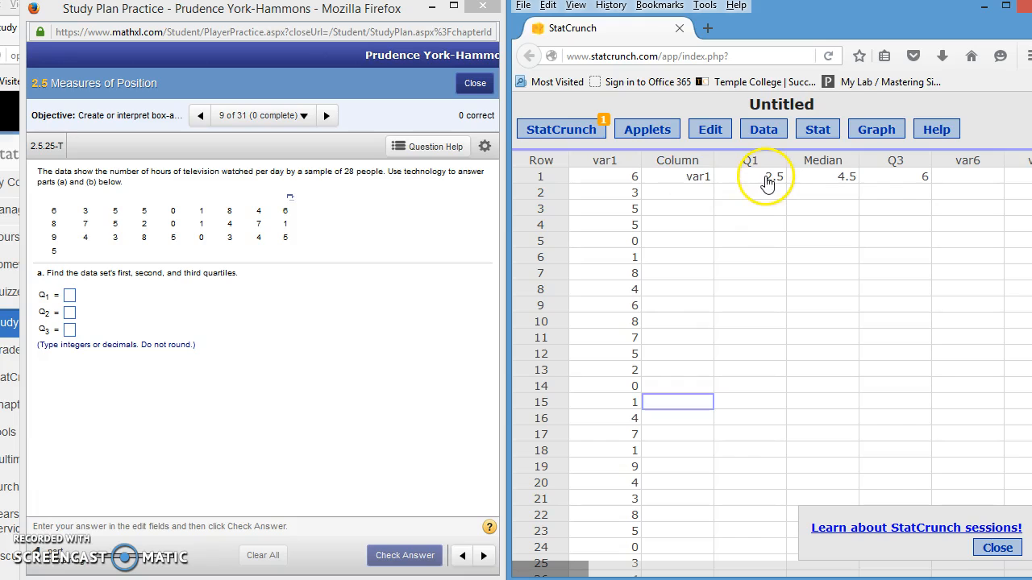
- Answer part a with Q1 = 2.5, Q2 = 4.5 and Q3 = 6, check the answer, and continue to part b
left_click(70, 298)
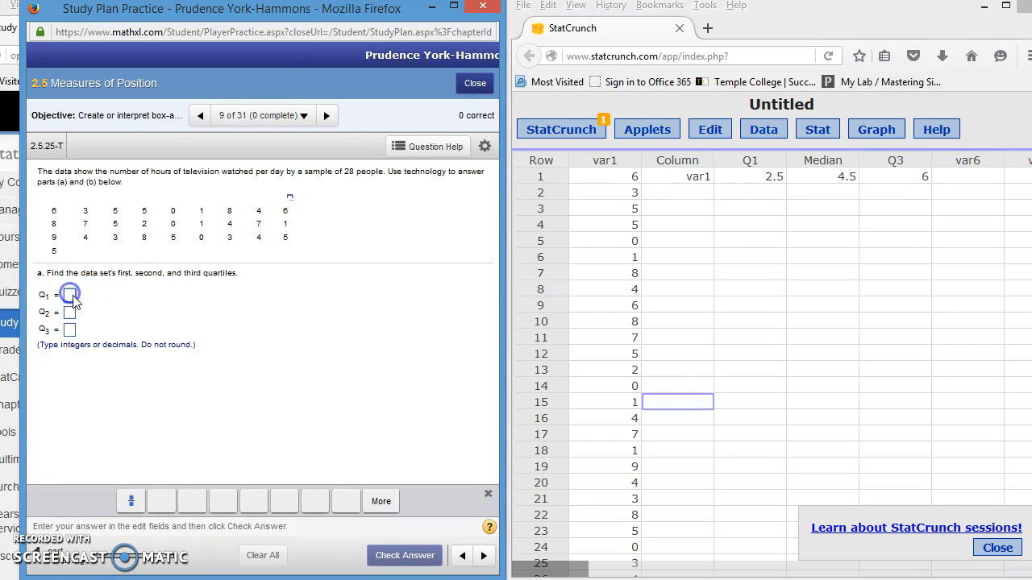
type("2.5")
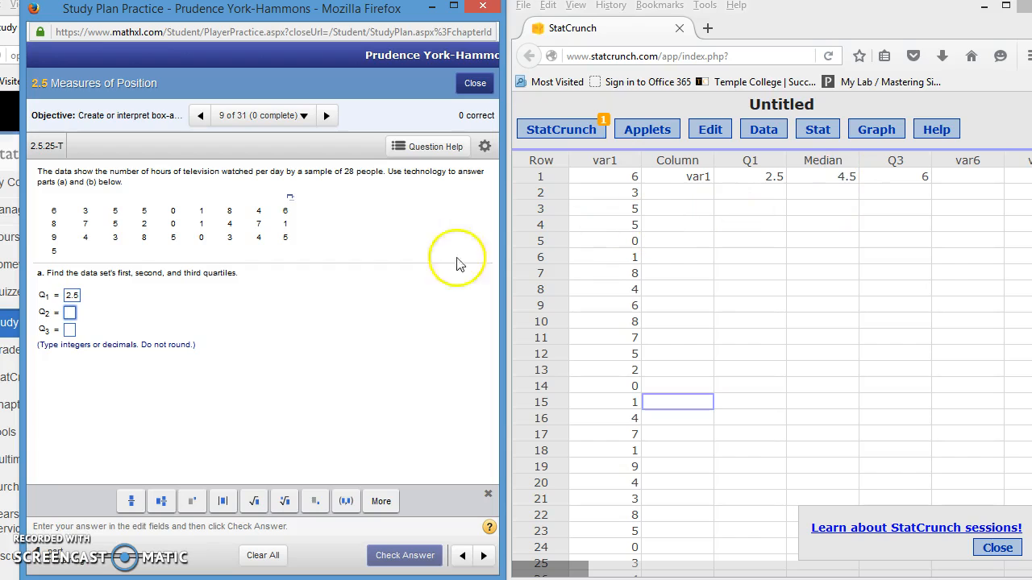
type("4.5")
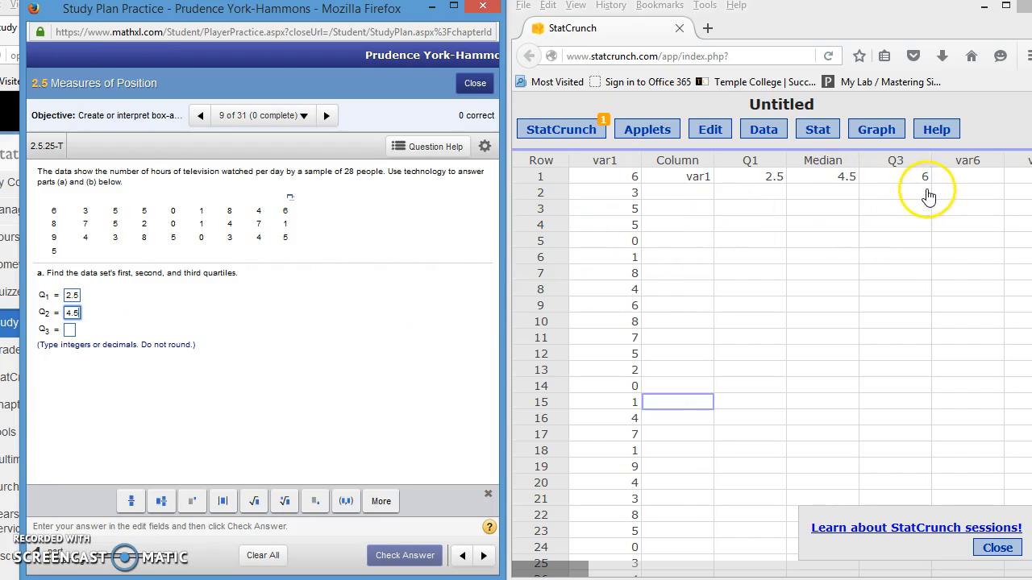
left_click(69, 331)
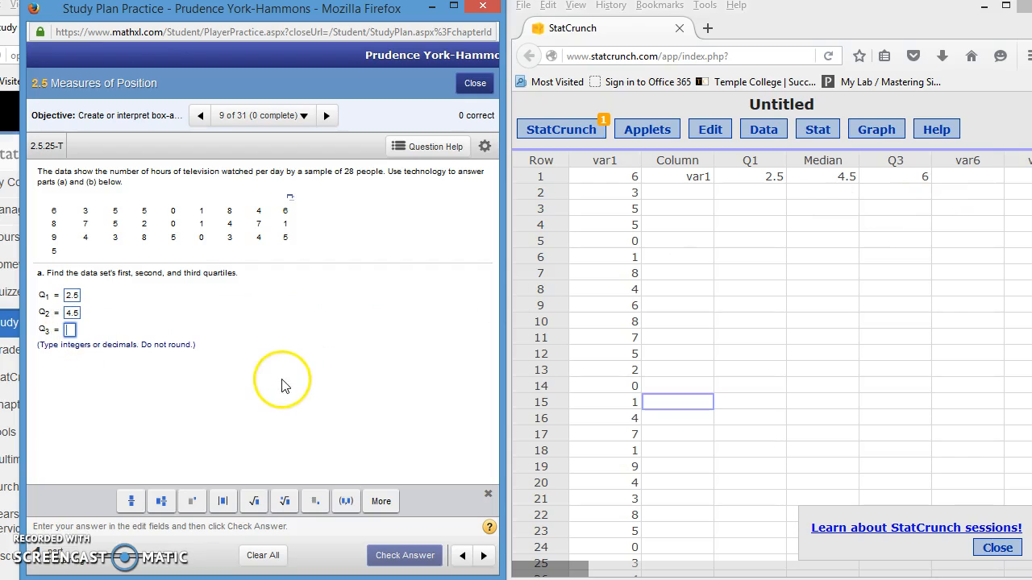
type("6")
left_click(333, 392)
left_click(405, 556)
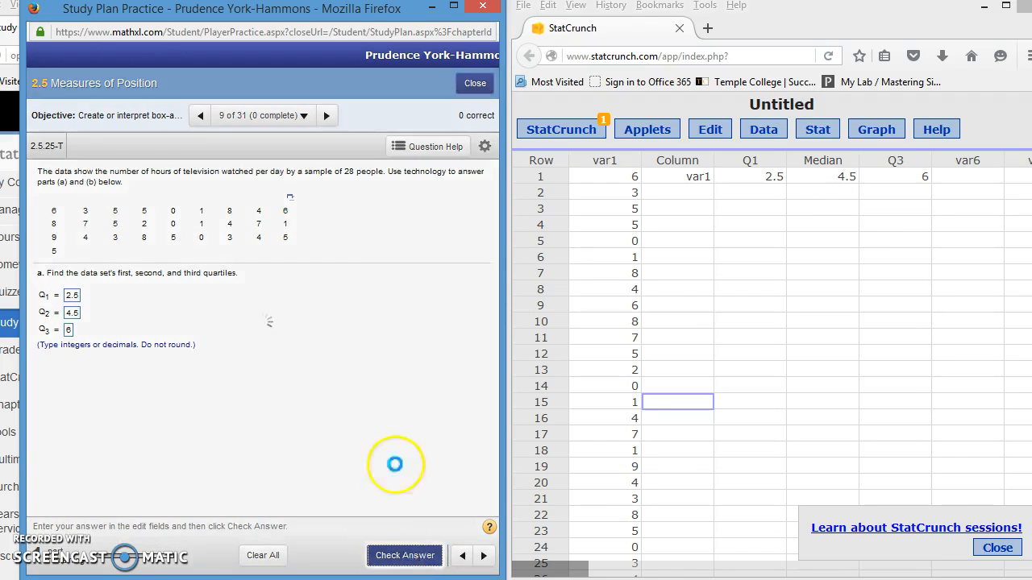
left_click(277, 377)
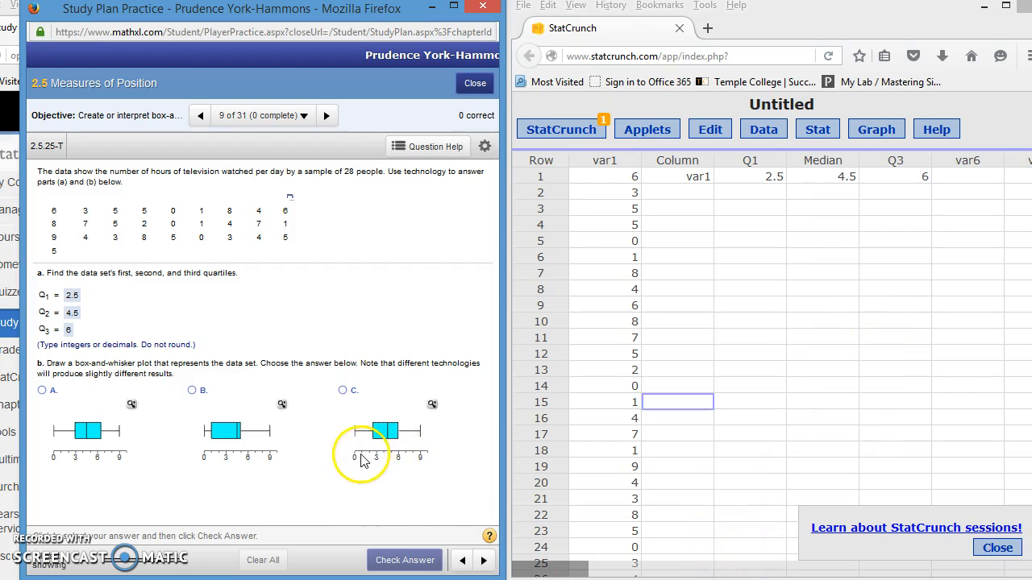
- Create a StatCrunch boxplot of var1 with the boxes drawn horizontally
left_click(873, 135)
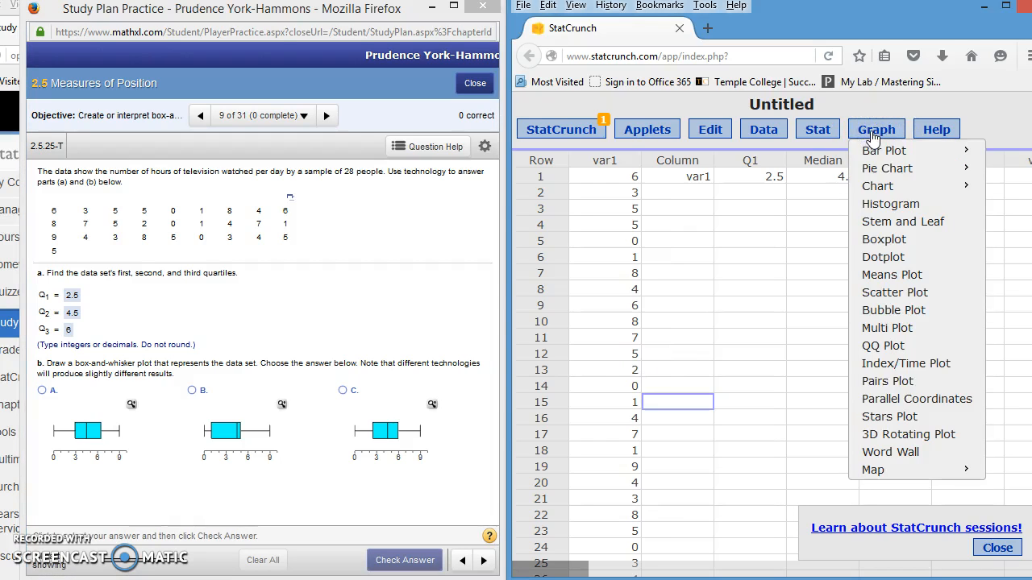
left_click(883, 244)
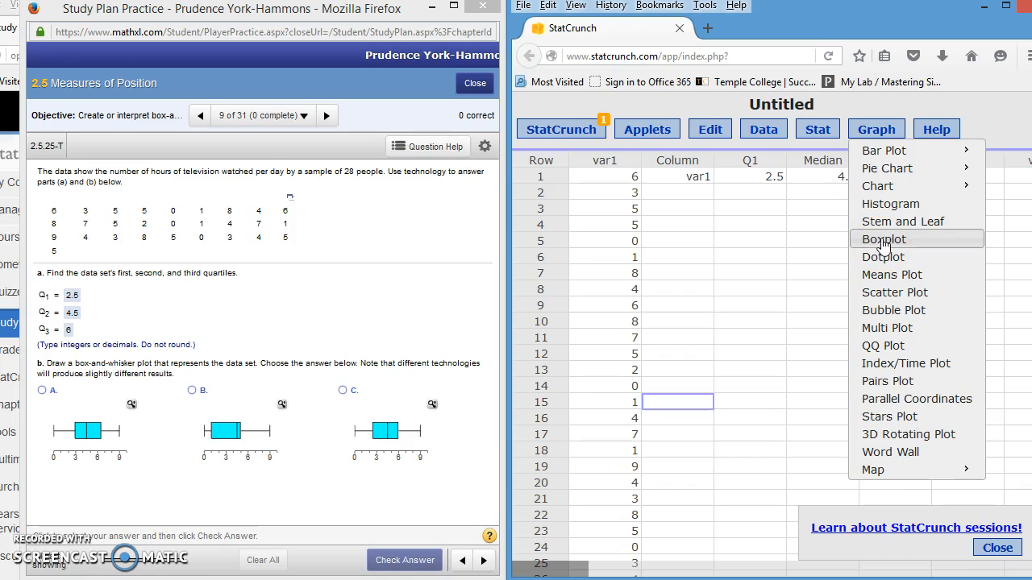
left_click(883, 242)
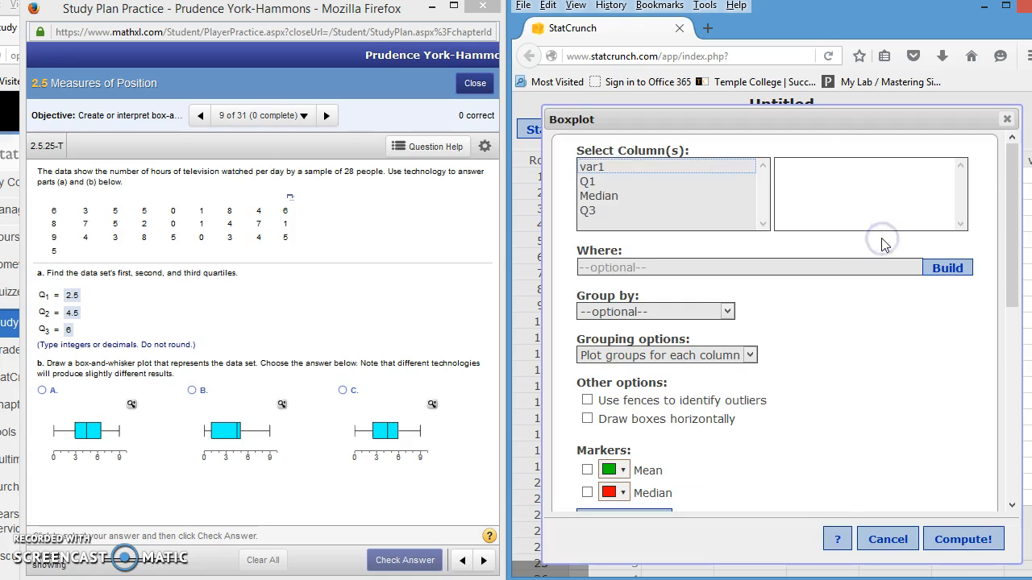
left_click(595, 167)
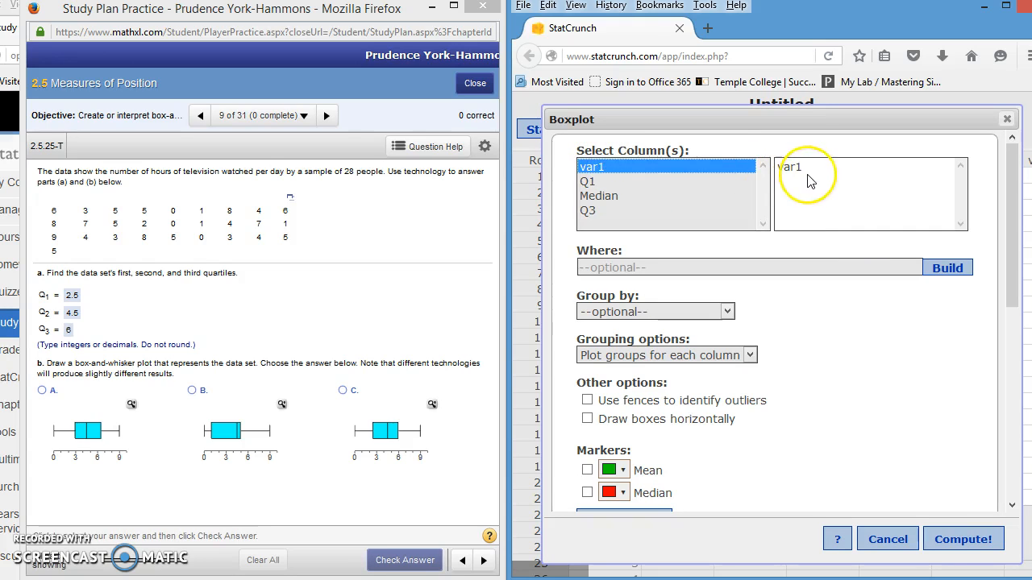
left_click_drag(699, 124, 729, 113)
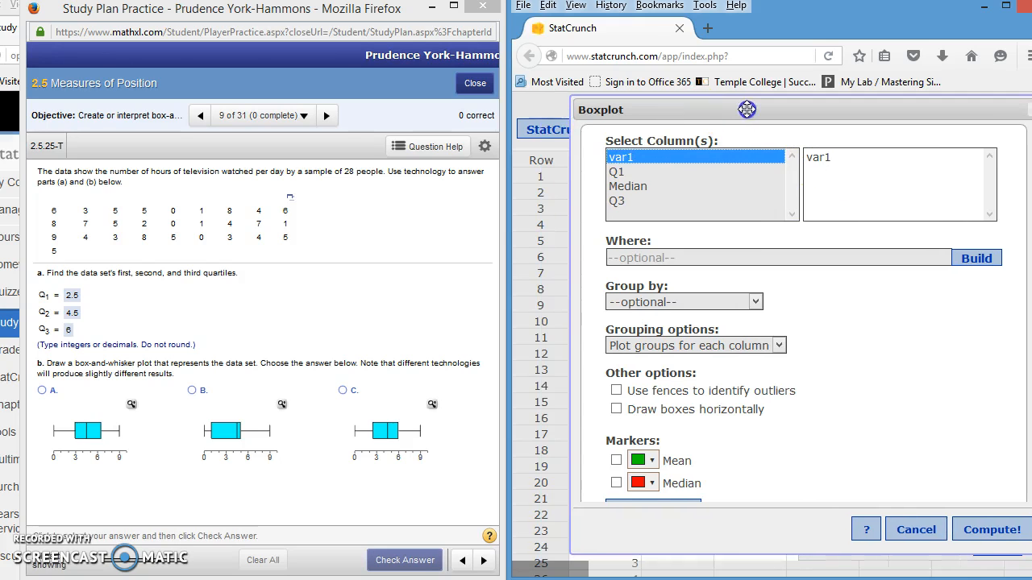
left_click_drag(647, 105, 718, 302)
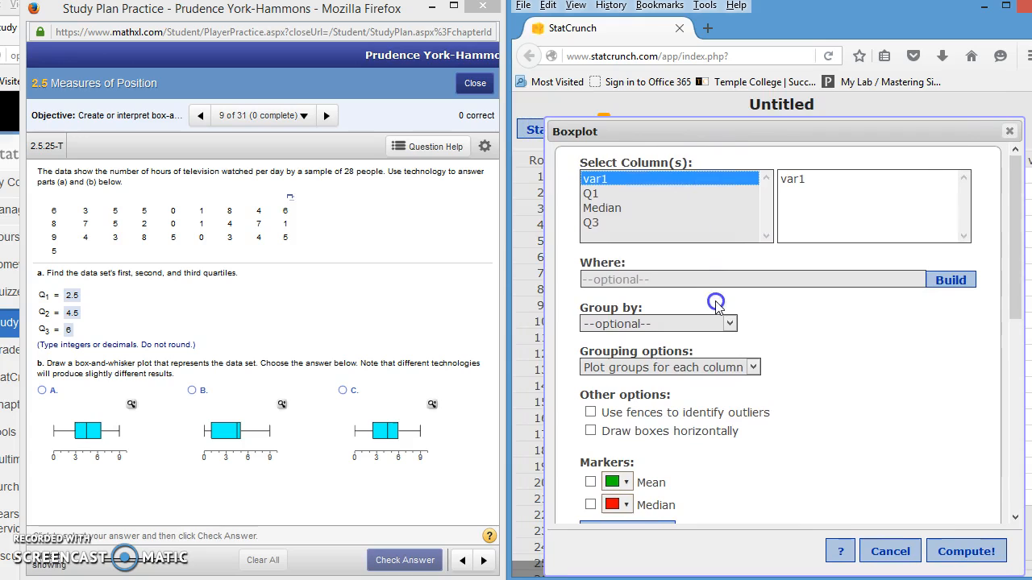
scroll(742, 379, "down", 2)
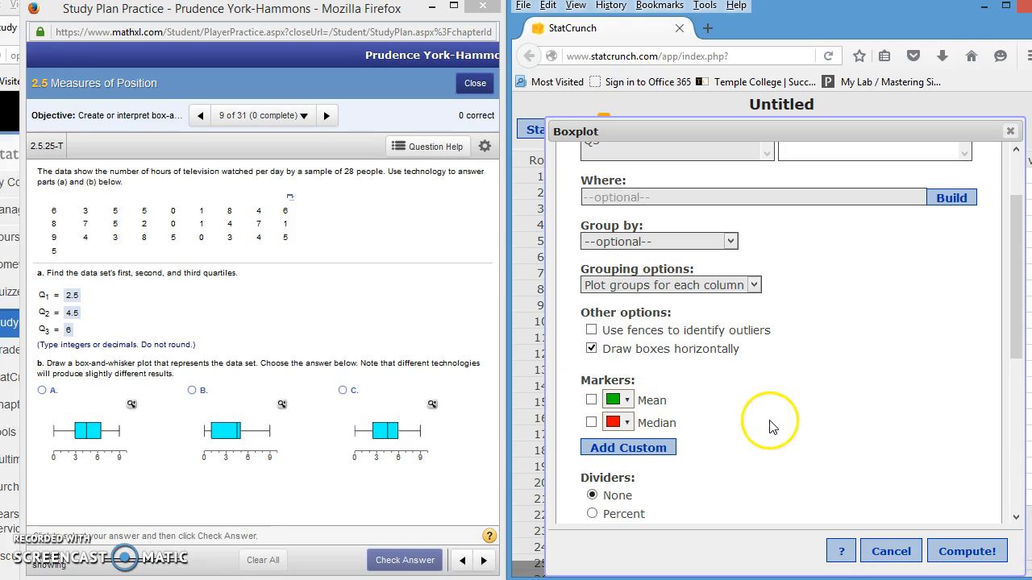
scroll(770, 429, "down", 5)
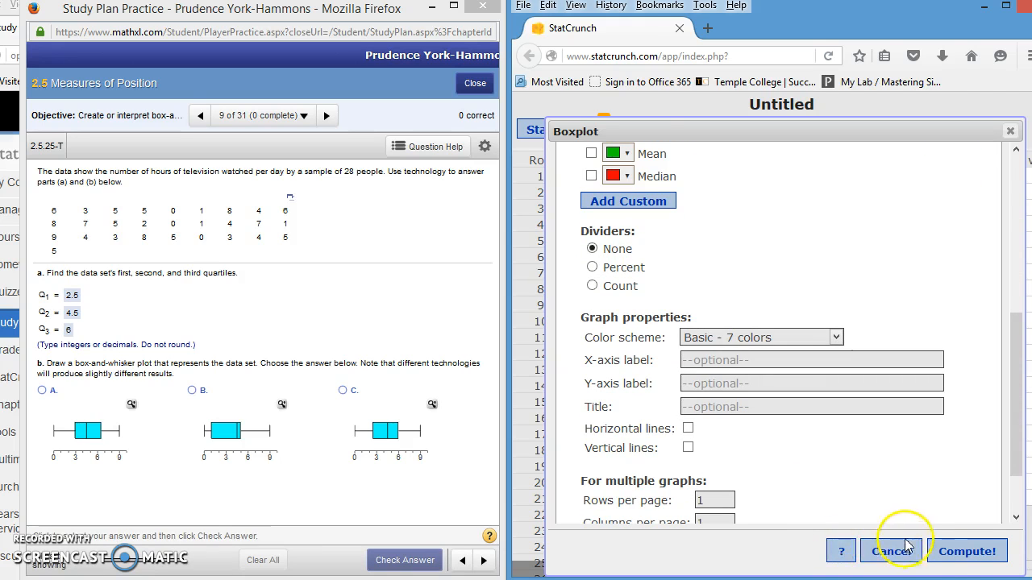
left_click(951, 555)
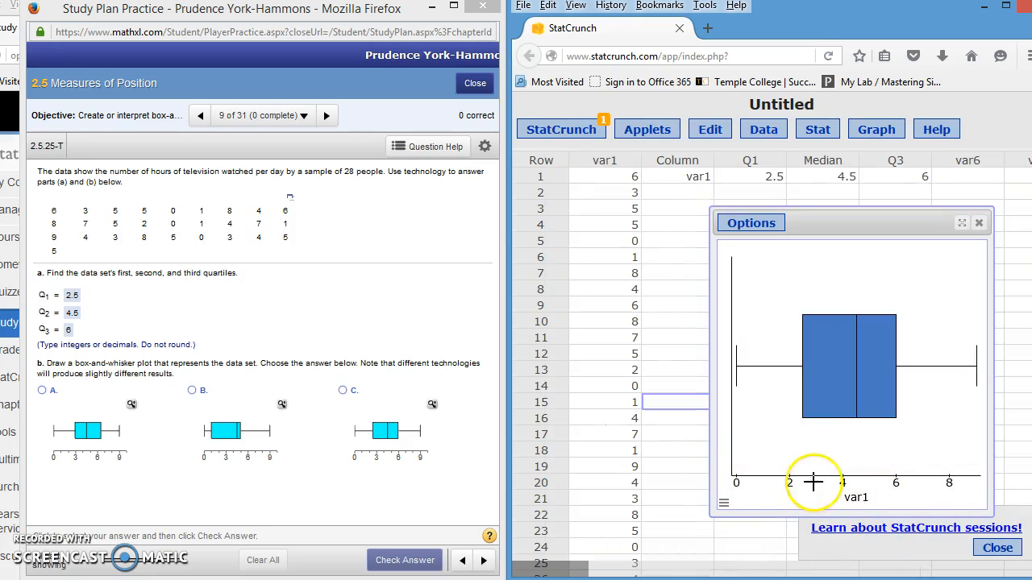
- Set the maximum of the boxplot's X-axis to 10
left_click(723, 504)
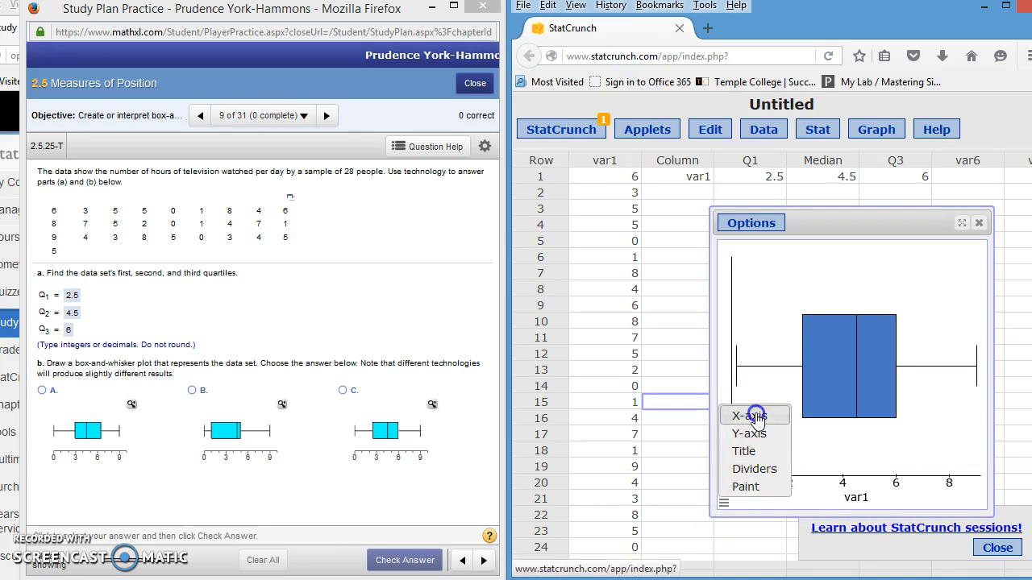
left_click(696, 414)
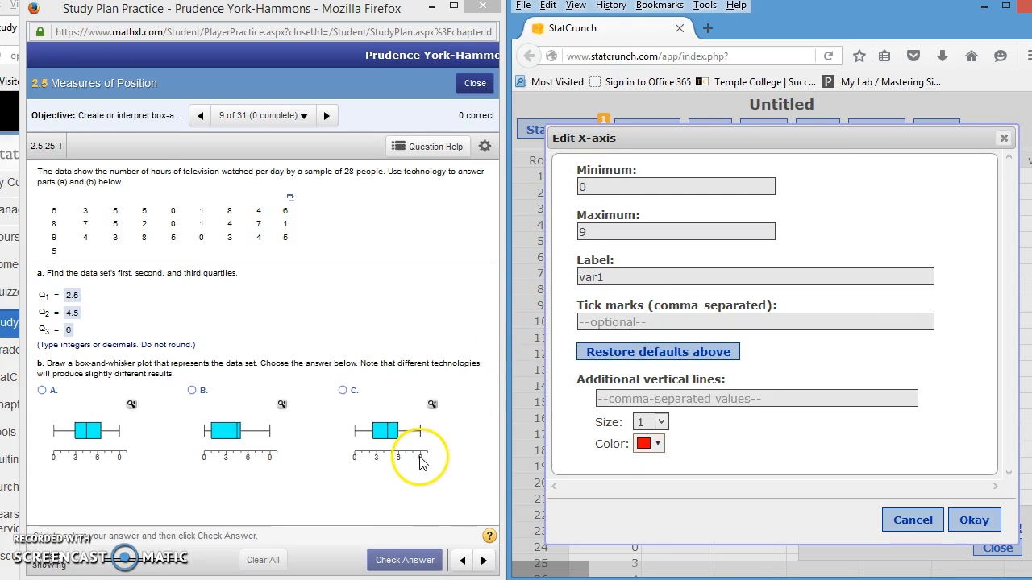
double_click(583, 232)
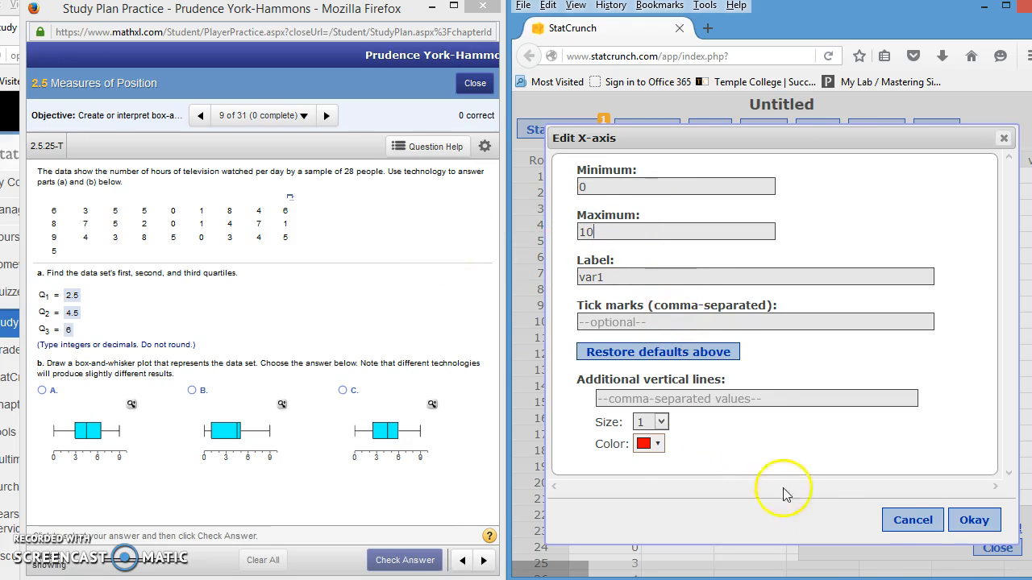
left_click(979, 523)
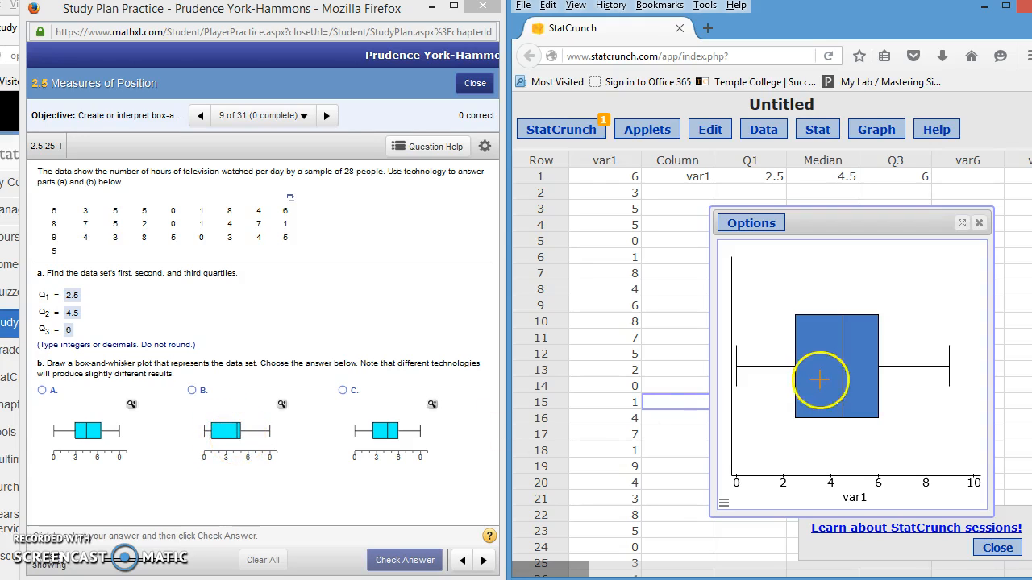
- Compare the StatCrunch boxplot's five-number values with enlarged views of answer choices A and C in part b
mouse_move(851, 371)
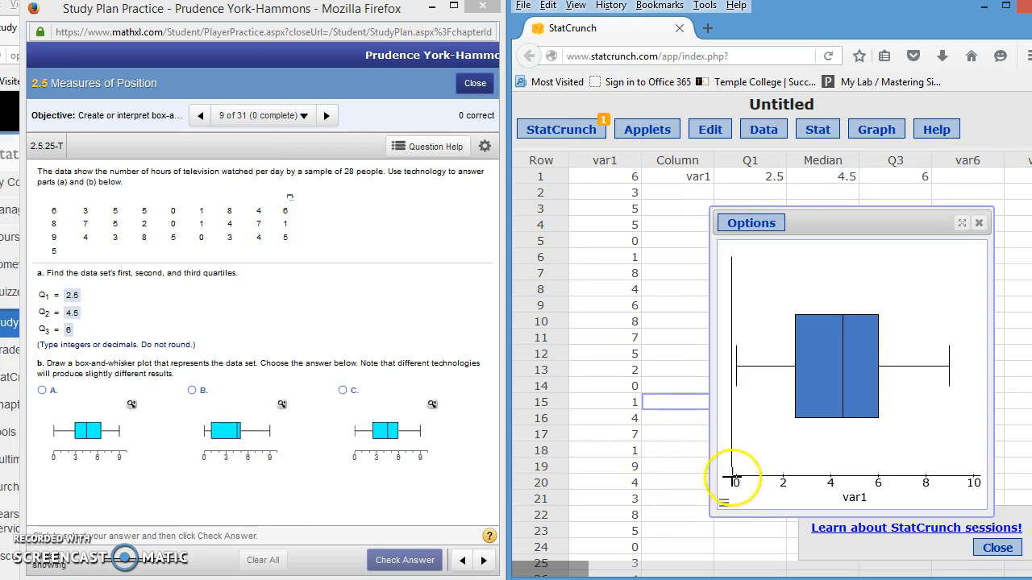
mouse_move(736, 369)
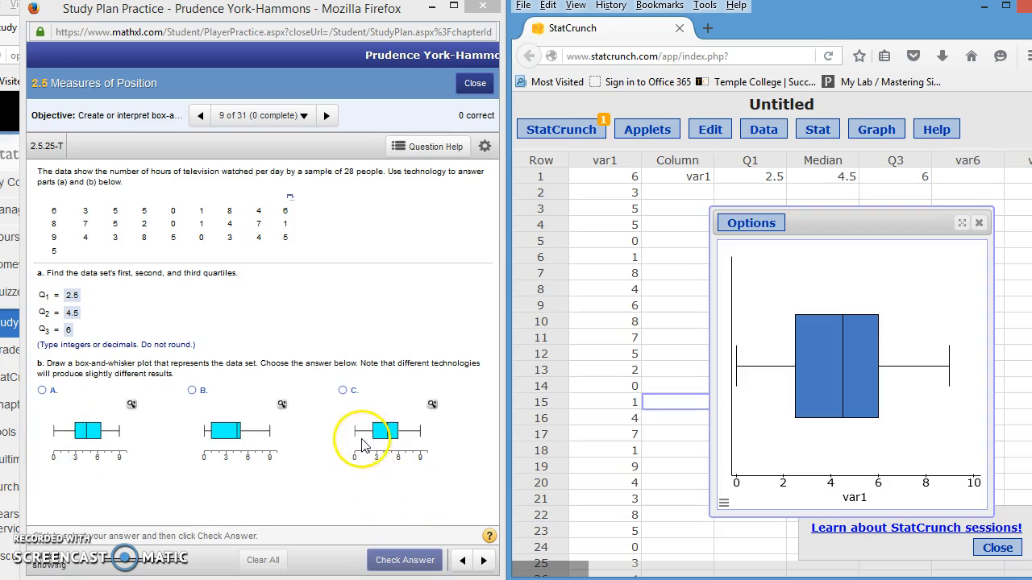
left_click(133, 404)
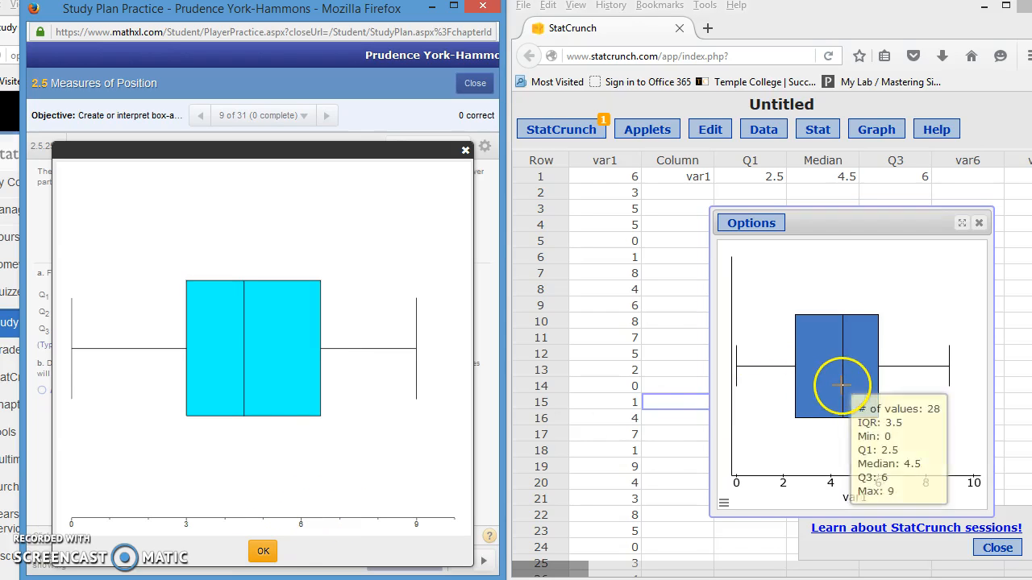
mouse_move(823, 324)
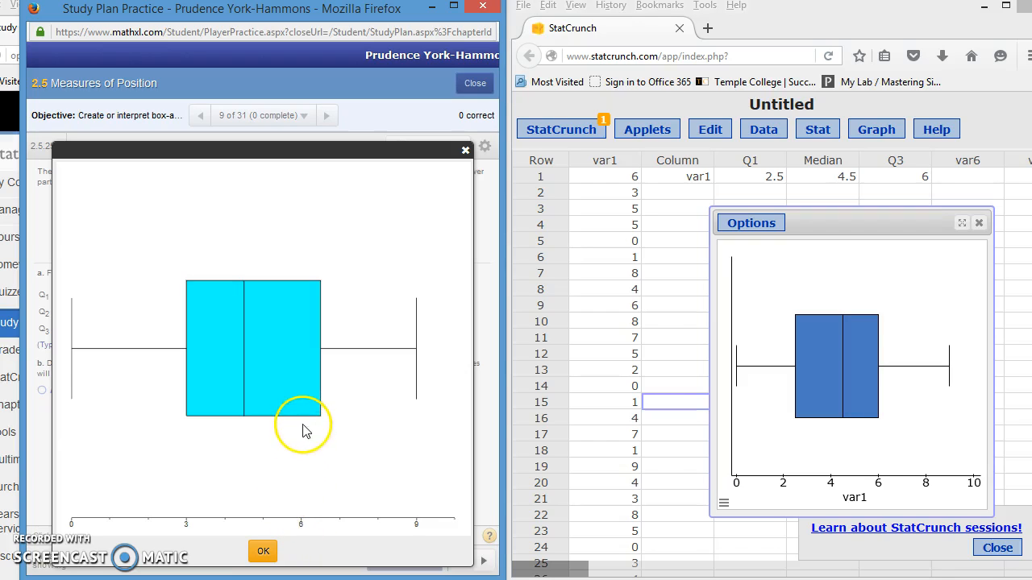
left_click(465, 150)
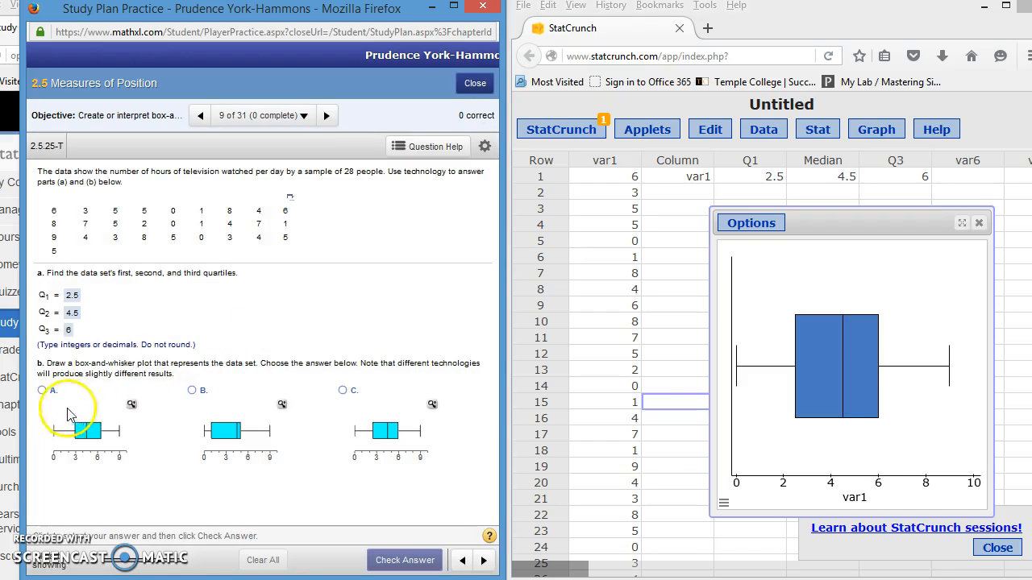
left_click(433, 406)
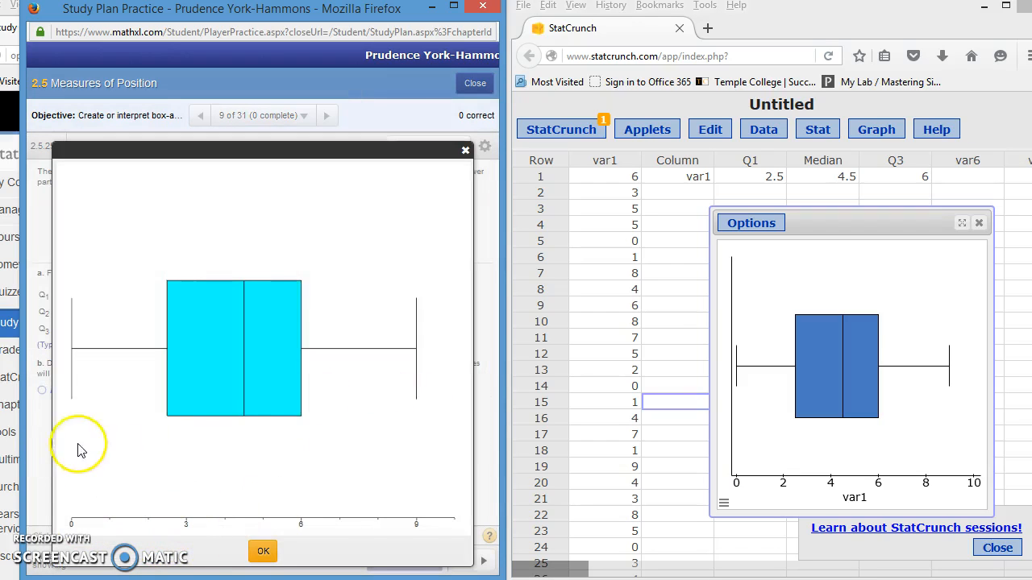
mouse_move(816, 373)
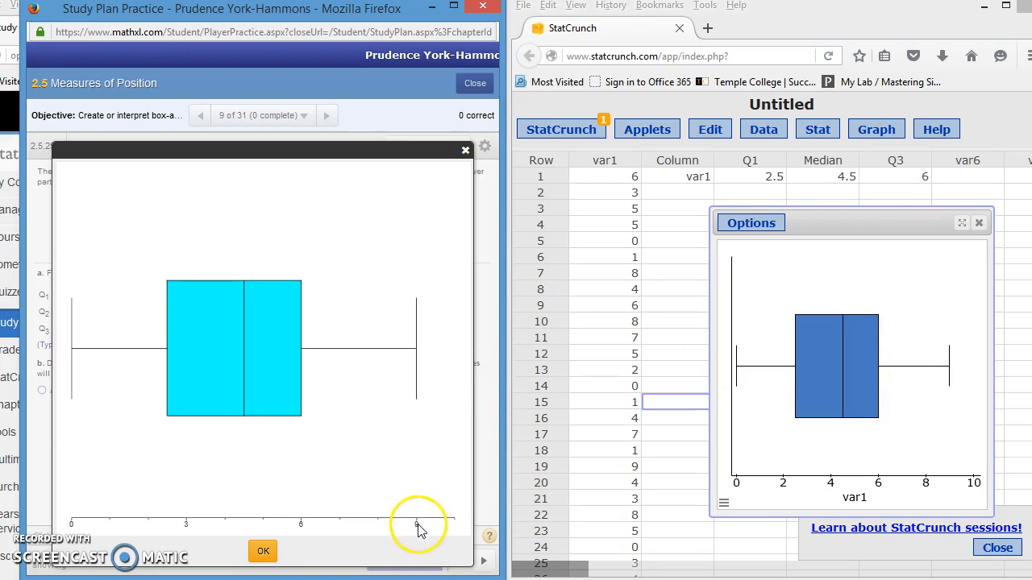
- Close the enlarged plot, answer part b with choice C, check the answer, and continue to the next question
left_click(262, 552)
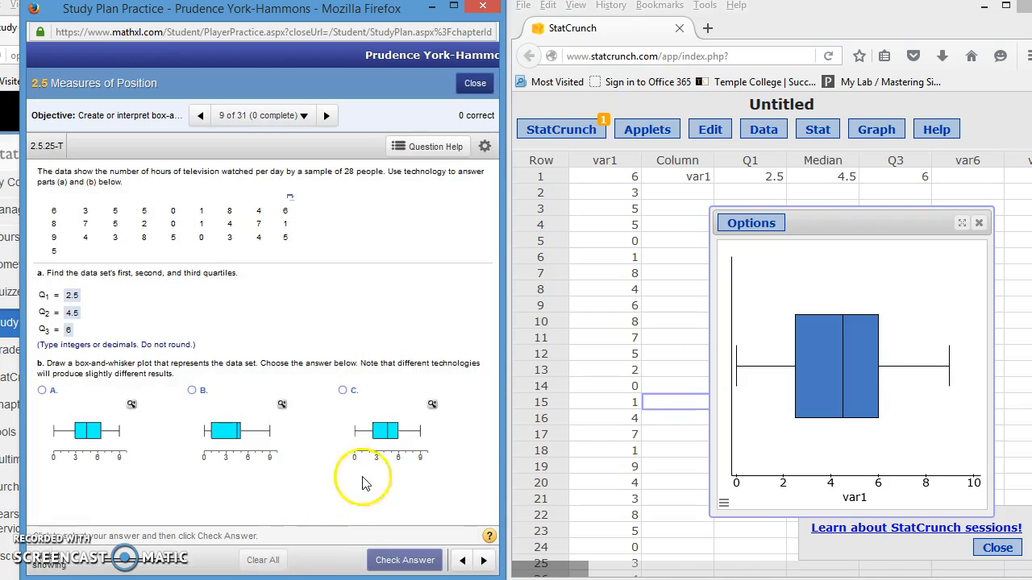
left_click(344, 392)
left_click(404, 559)
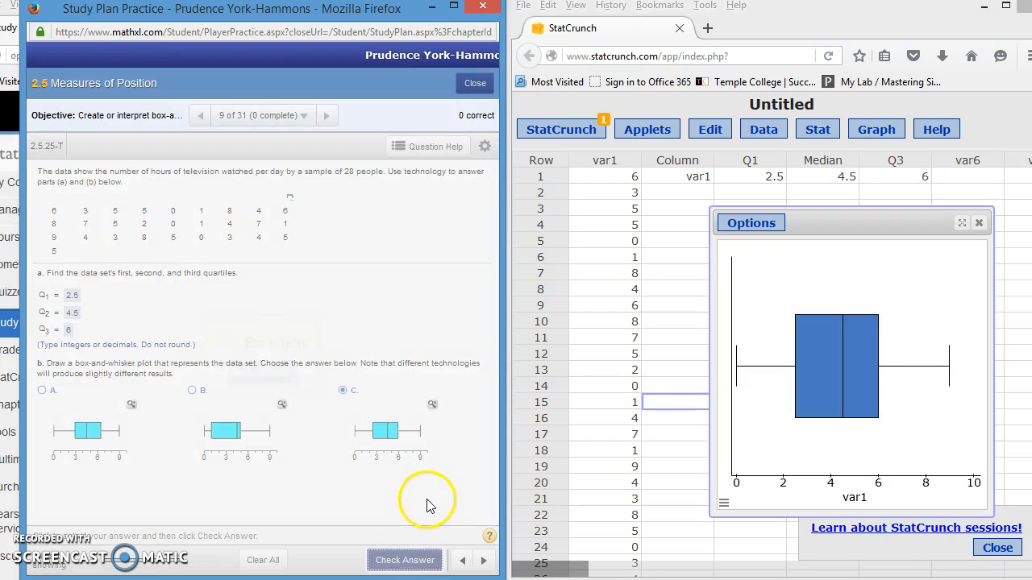
left_click(286, 449)
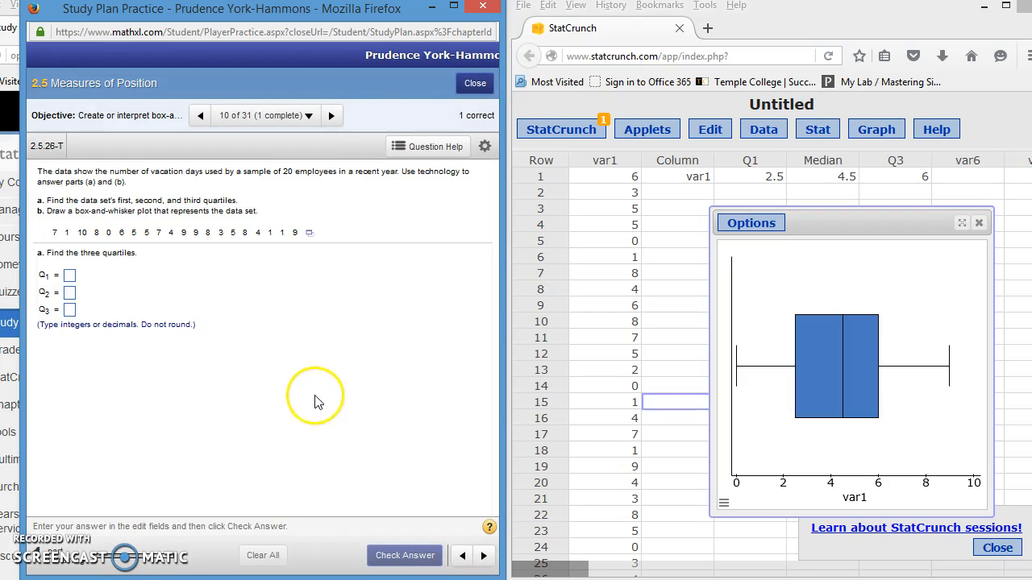
- Skip ahead to question 2.5.27-T and copy its airplane-distance data for pasting
left_click(332, 117)
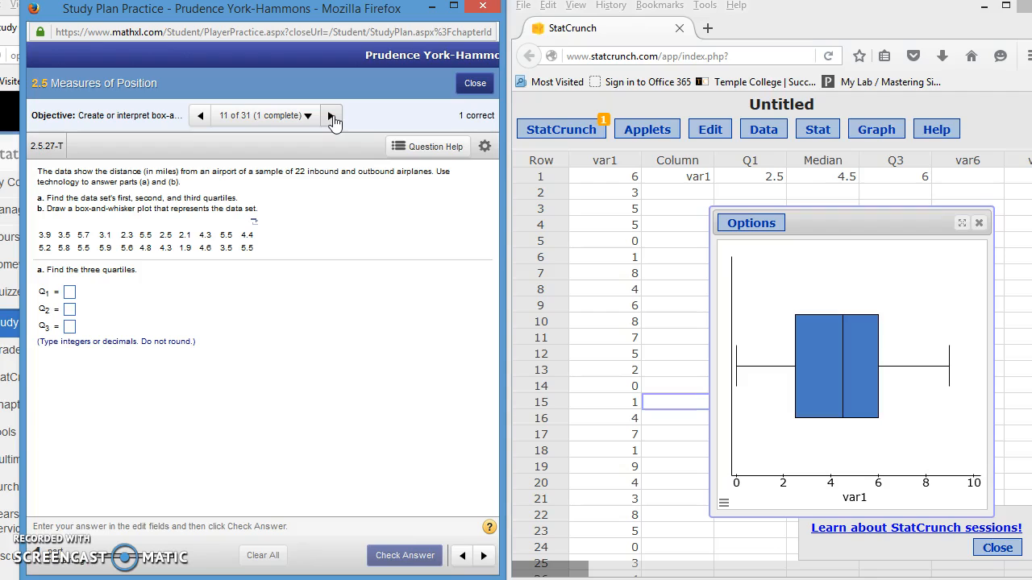
left_click(253, 228)
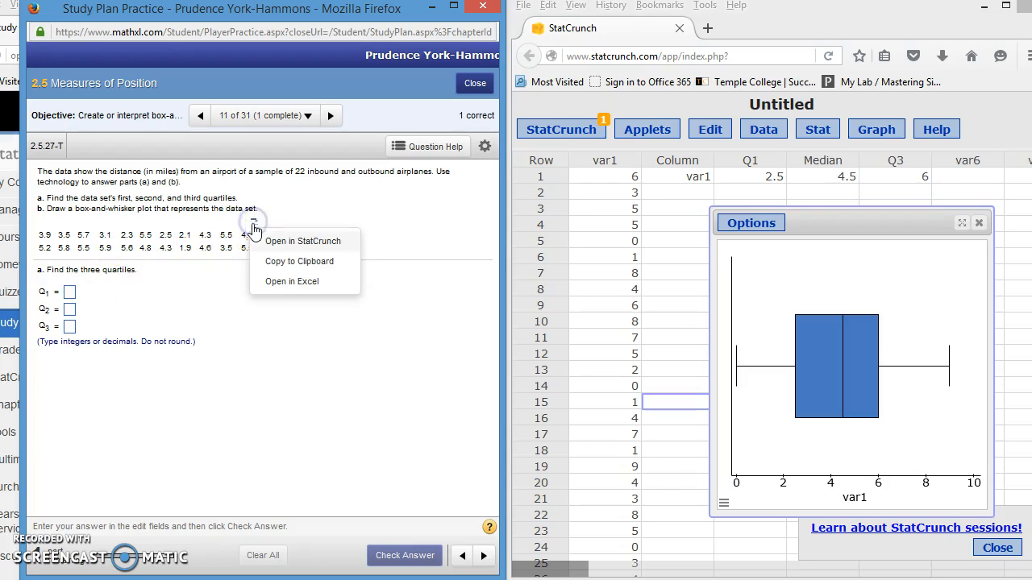
left_click(274, 261)
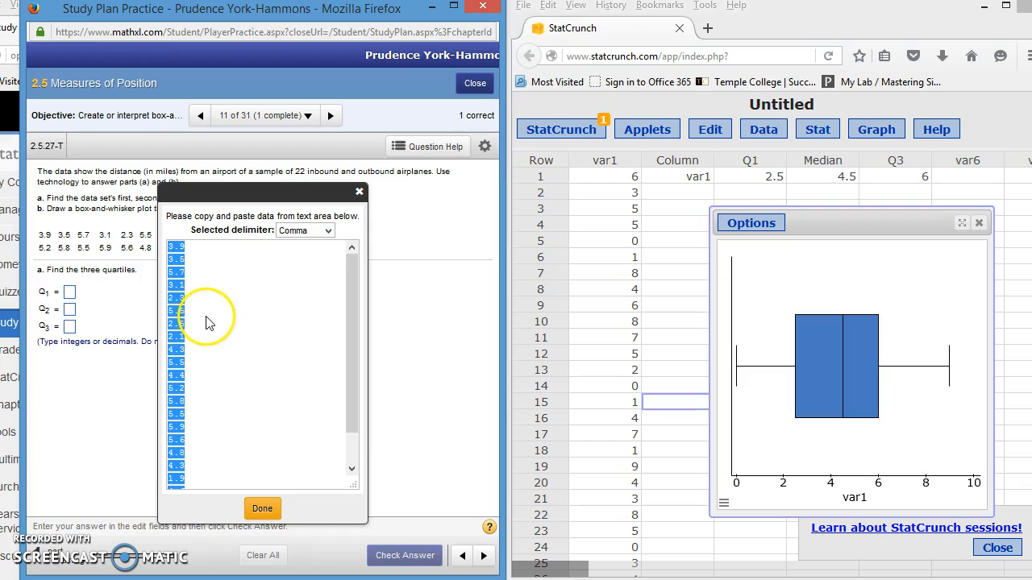
- Close the old boxplot and paste the copied distances into var1 of a new StatCrunch data table
left_click(979, 224)
left_click(564, 132)
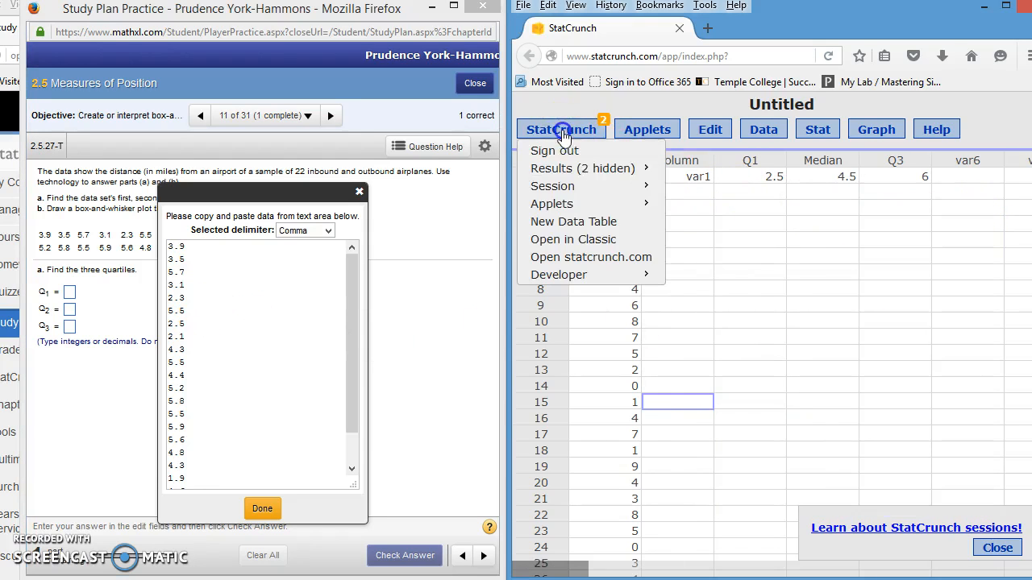
left_click(558, 222)
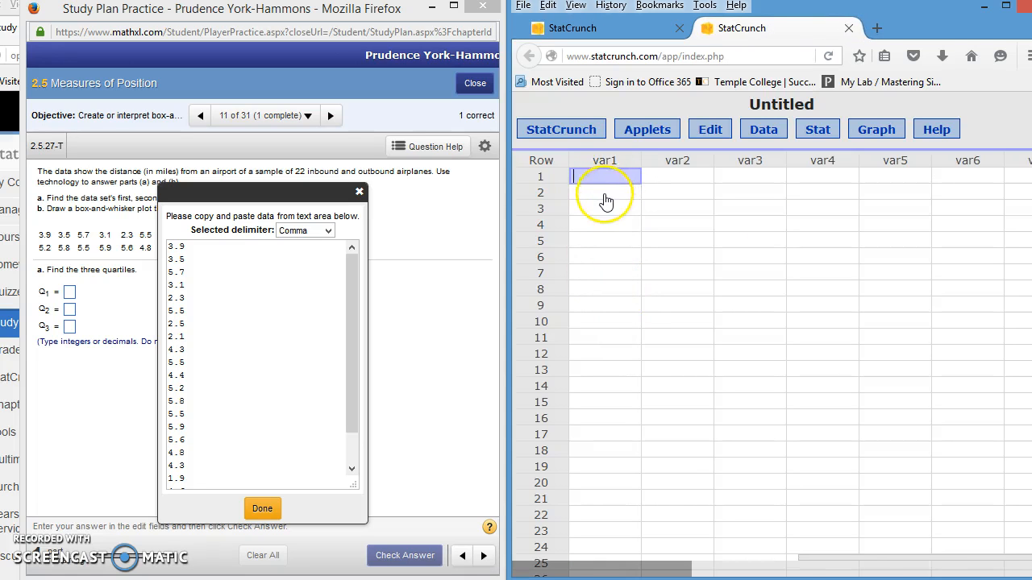
key("ctrl+v")
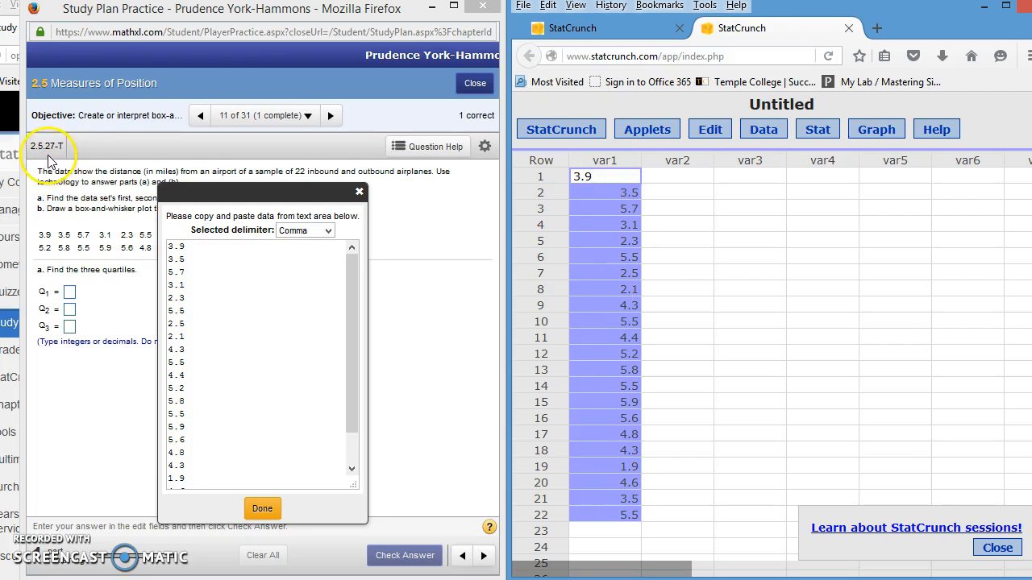
left_click(358, 191)
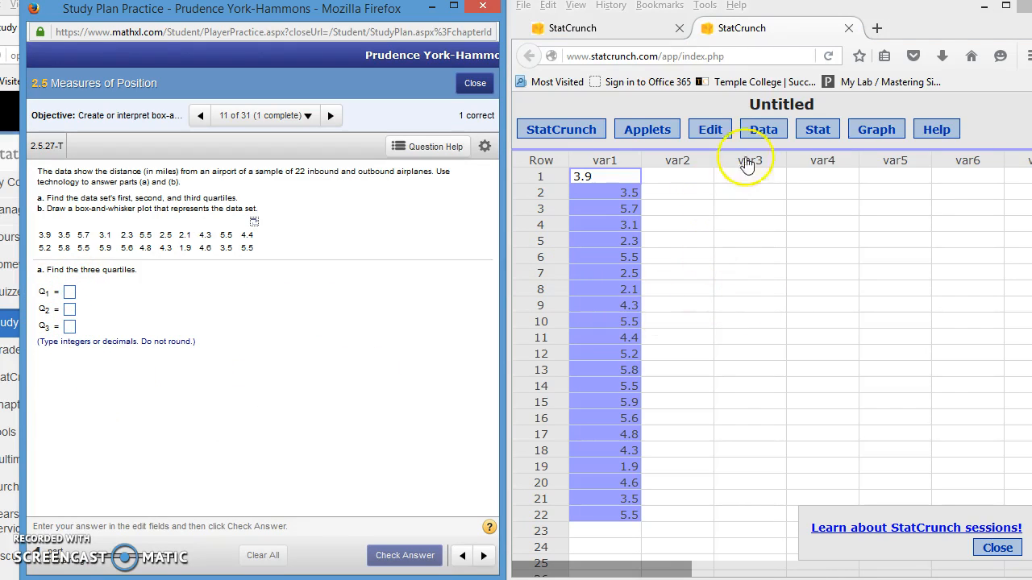
- Set up Summary Stats for columns with only Min and Q1 selected as statistics
left_click(816, 133)
mouse_move(816, 168)
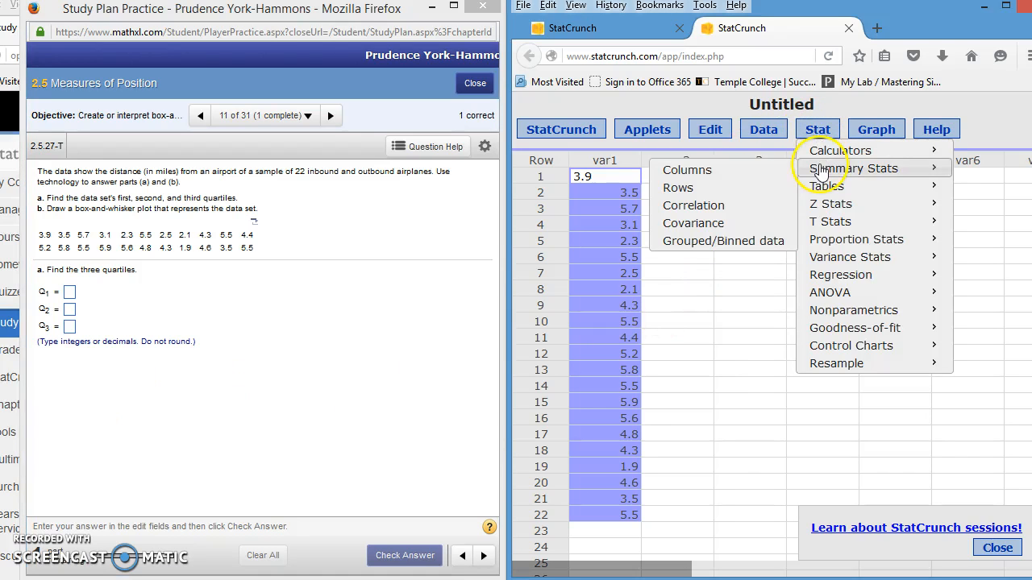
left_click(704, 172)
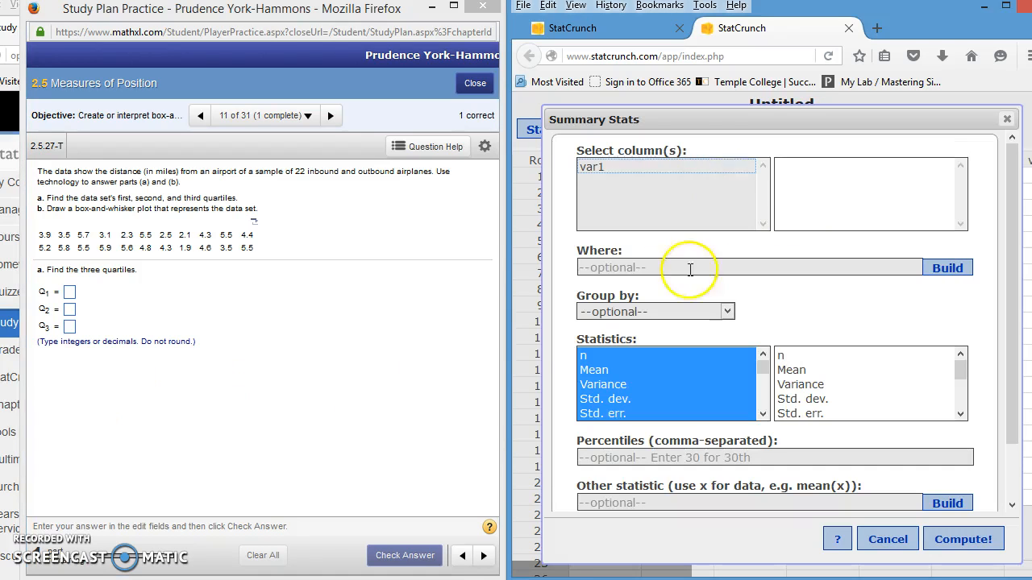
left_click(763, 414)
left_click(763, 414)
left_click(763, 415)
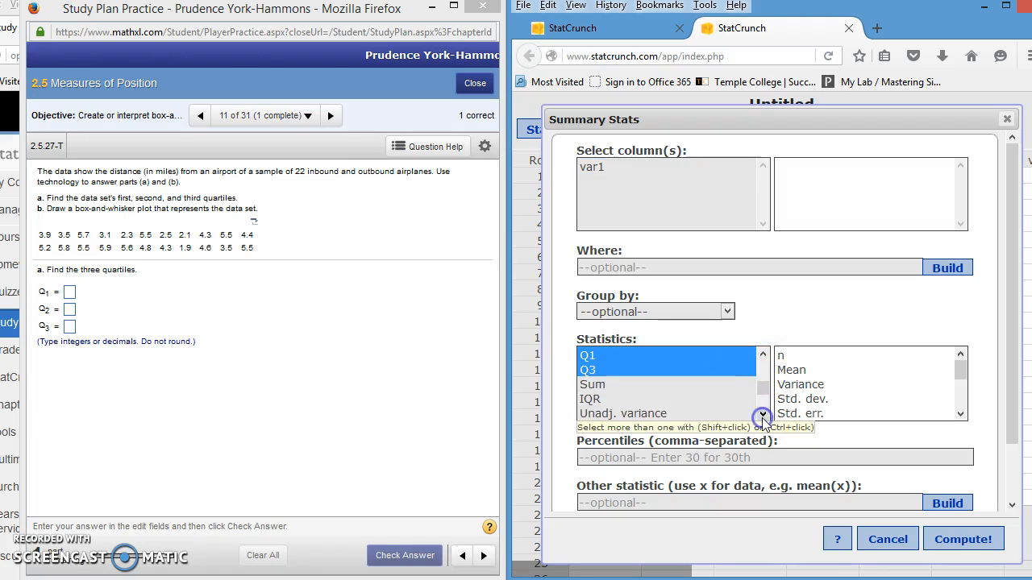
left_click(763, 354)
left_click(762, 355)
left_click(763, 355)
left_click(590, 371)
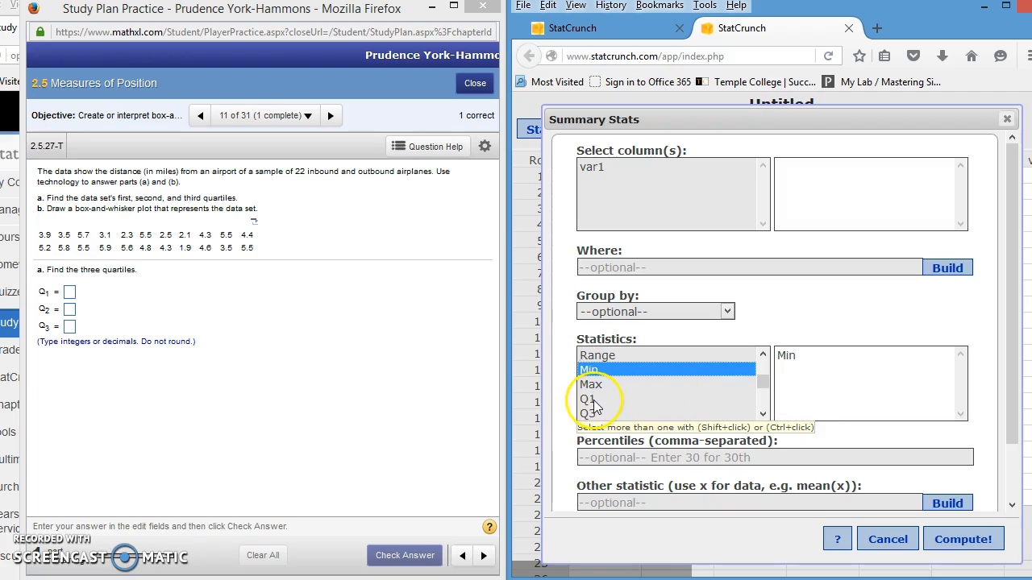
left_click(591, 400, "ctrl")
- Add Median and Q3 to the selected summary statistics, in that order
left_click(762, 414)
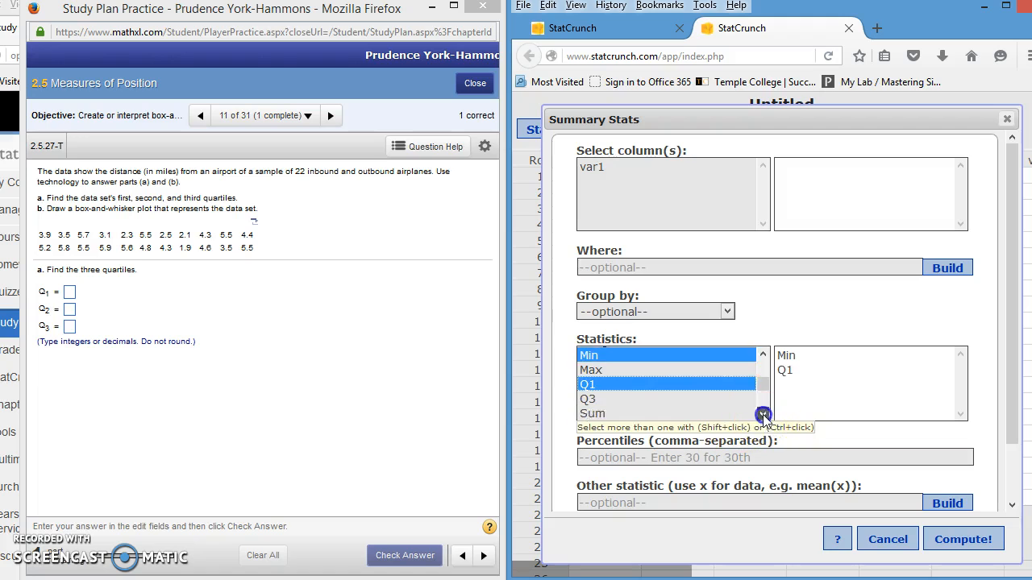
left_click(762, 356)
left_click(762, 356)
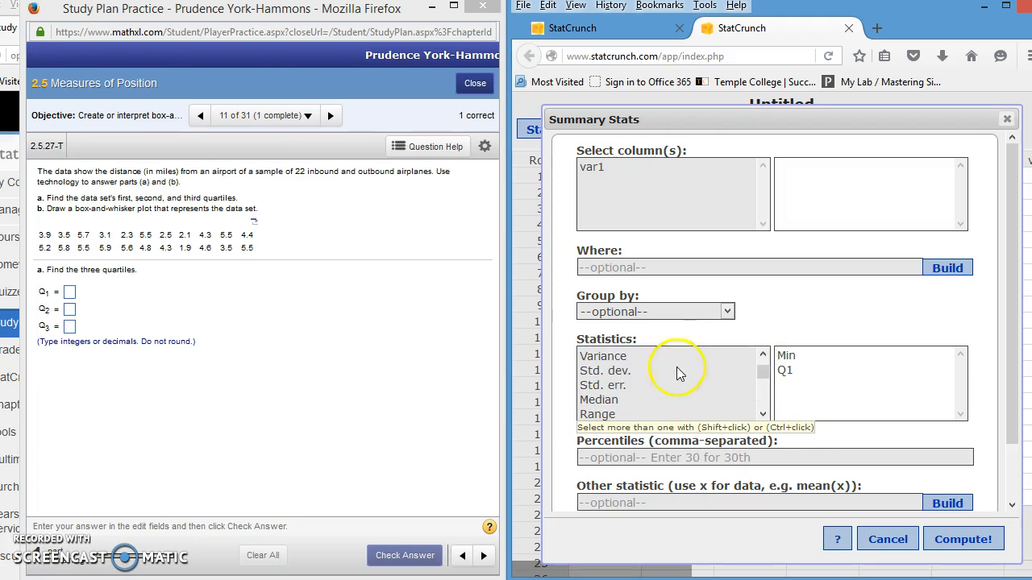
left_click(621, 403)
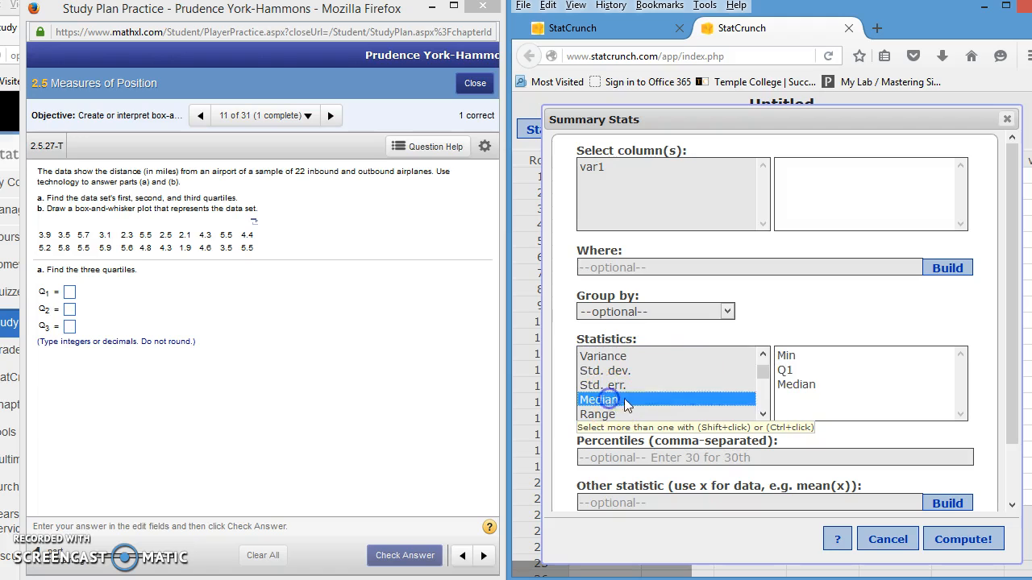
left_click(762, 413)
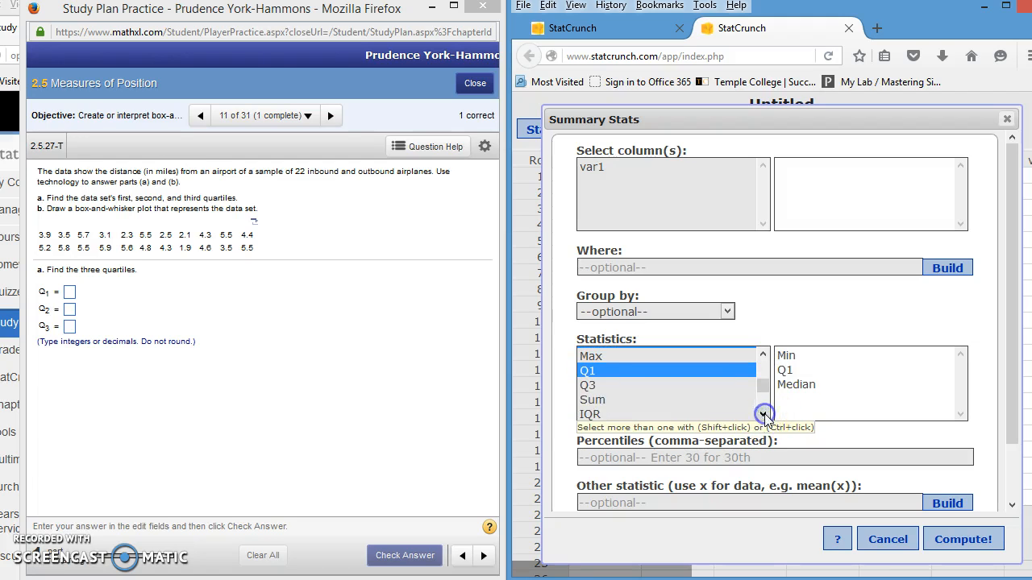
left_click(594, 386, "ctrl")
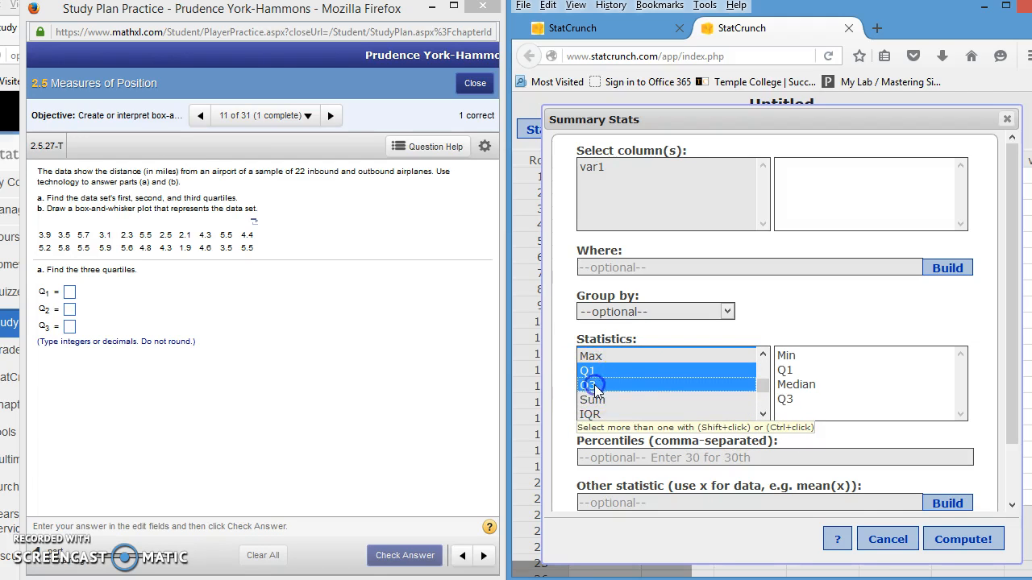
- Add Max and IQR to the end of the selected summary statistics
left_click(763, 414)
left_click(763, 415)
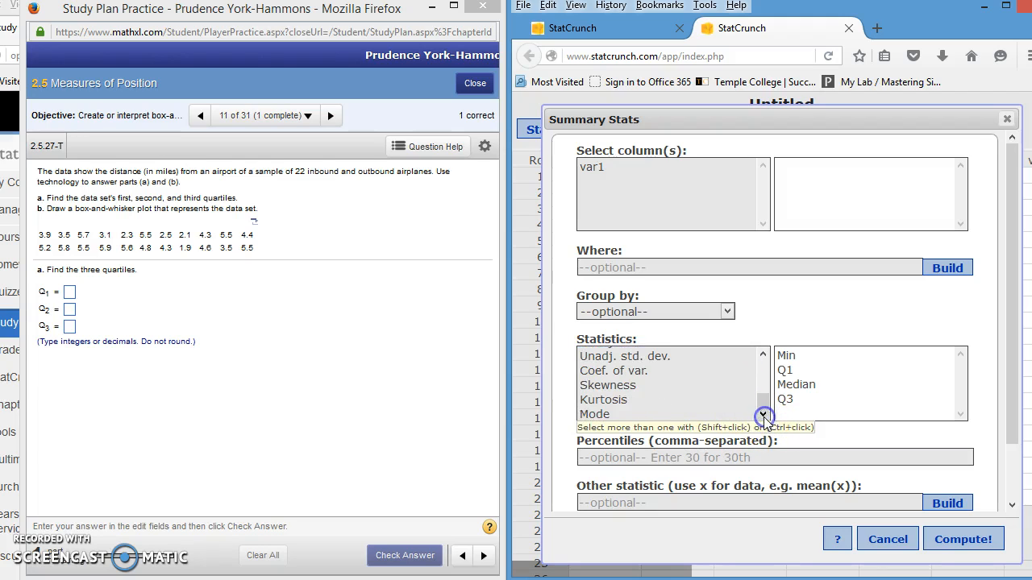
left_click(766, 368)
left_click(765, 368)
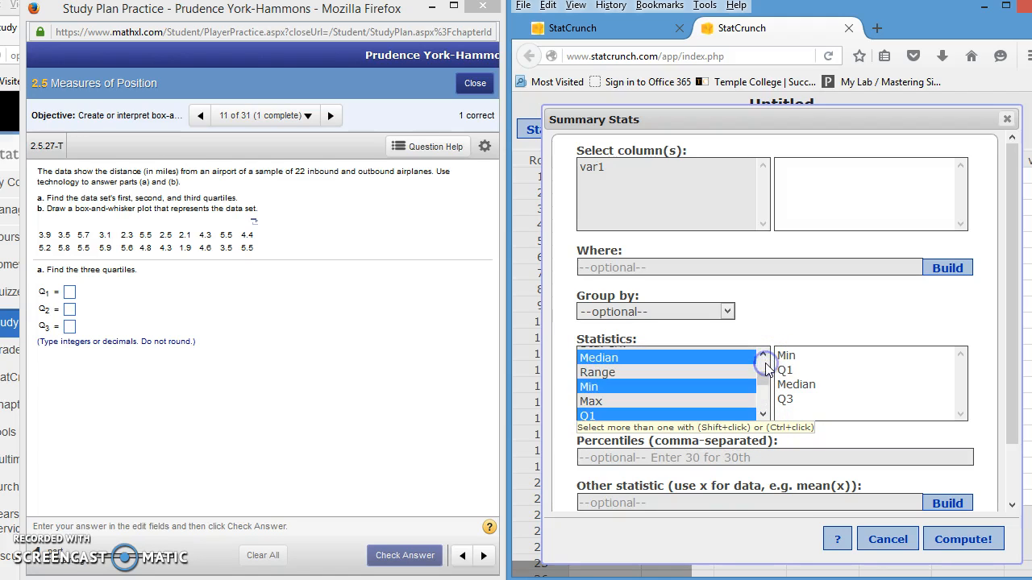
left_click(765, 367)
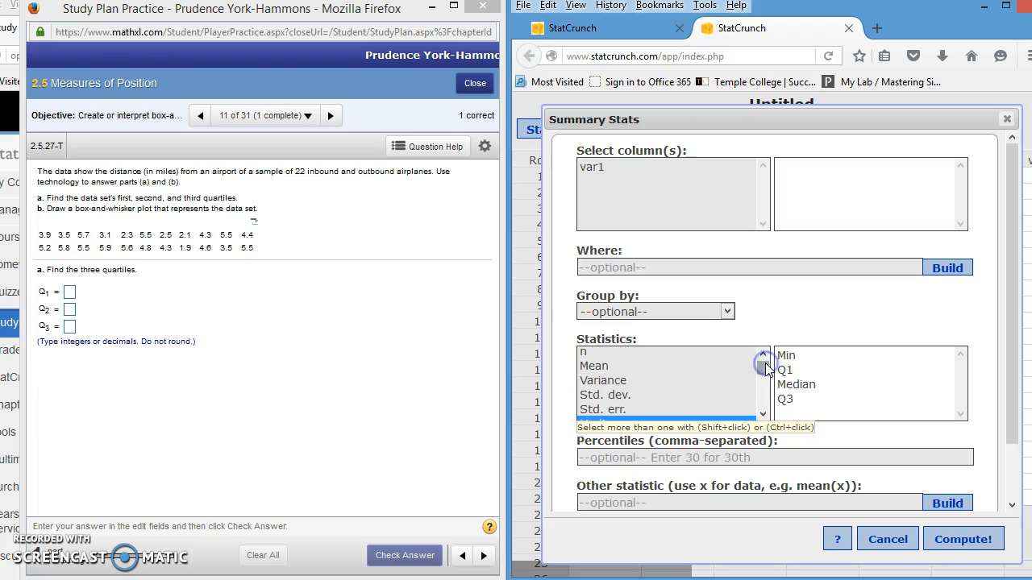
left_click(763, 416)
left_click(762, 416)
left_click(588, 380, "ctrl")
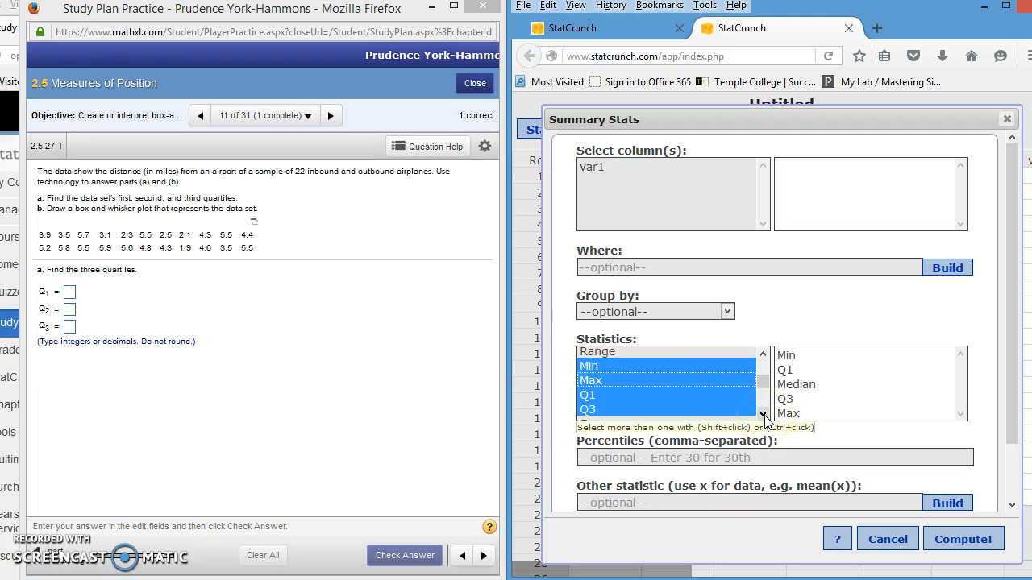
left_click(763, 416)
left_click(590, 396, "ctrl")
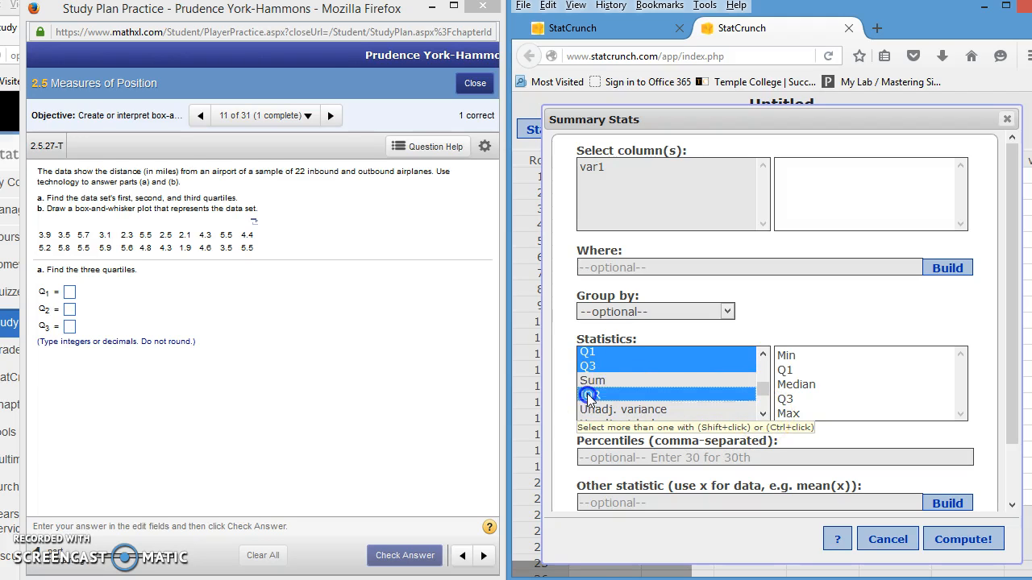
- Compute the selected statistics for var1 with the output stored in the data table, and close the results message
scroll(750, 496, "down", 2)
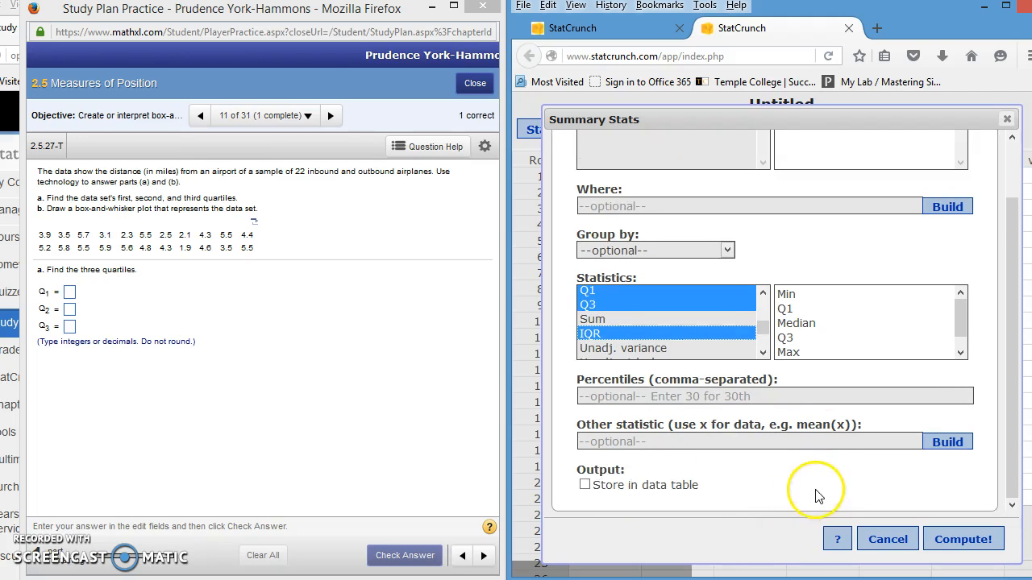
left_click(584, 485)
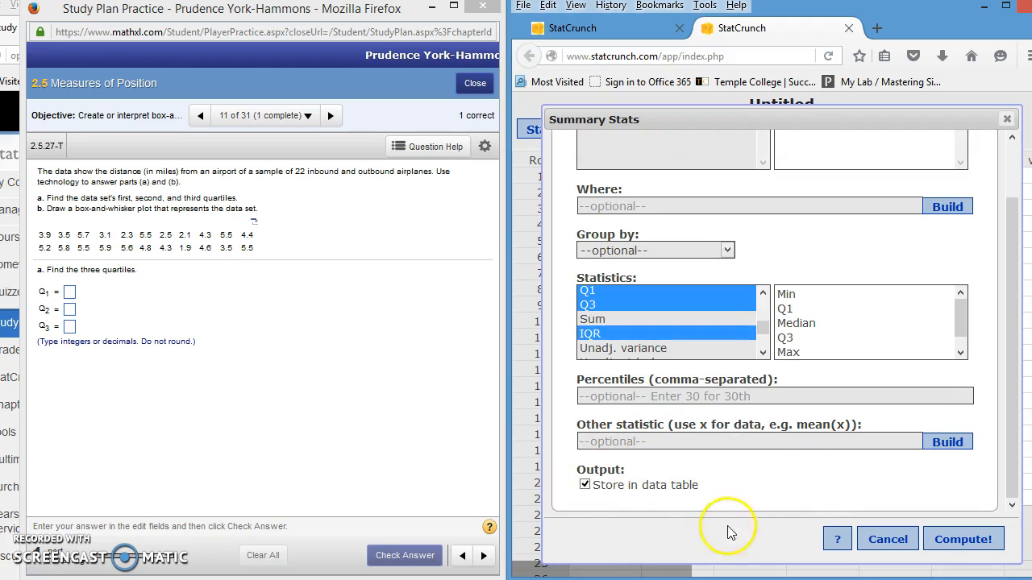
left_click(954, 545)
left_click(868, 308)
scroll(796, 436, "up", 2)
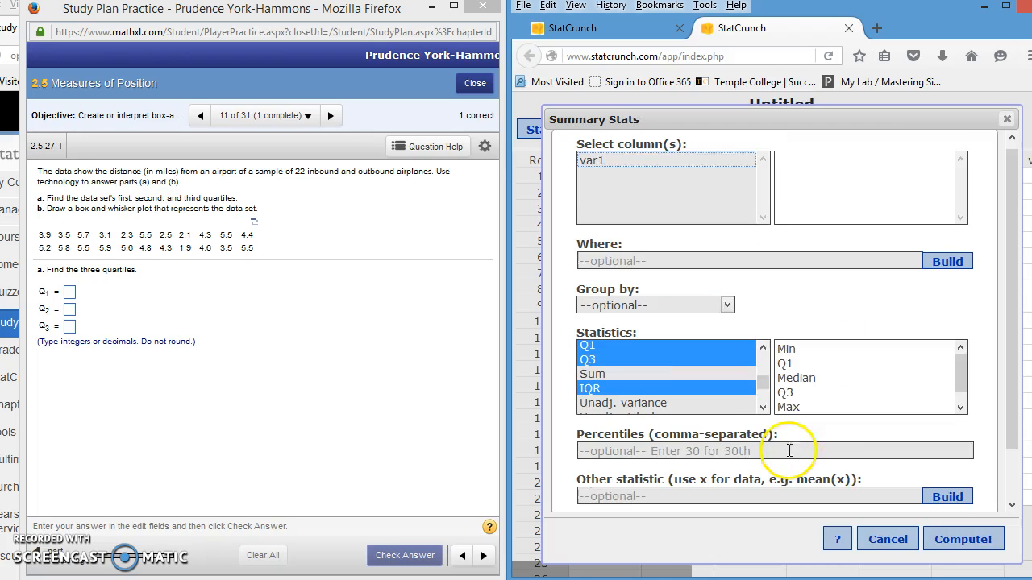
left_click(598, 166)
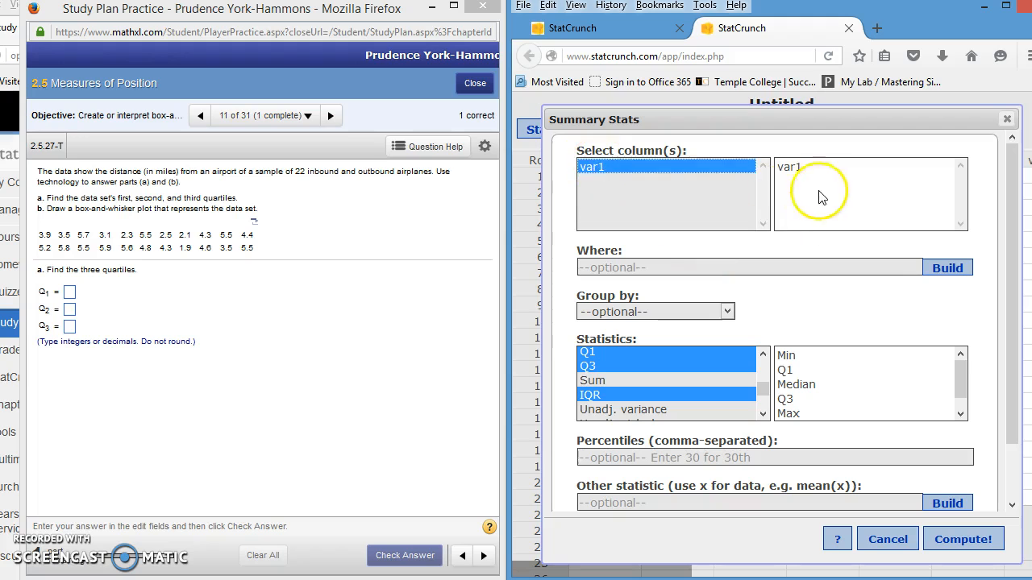
left_click(967, 541)
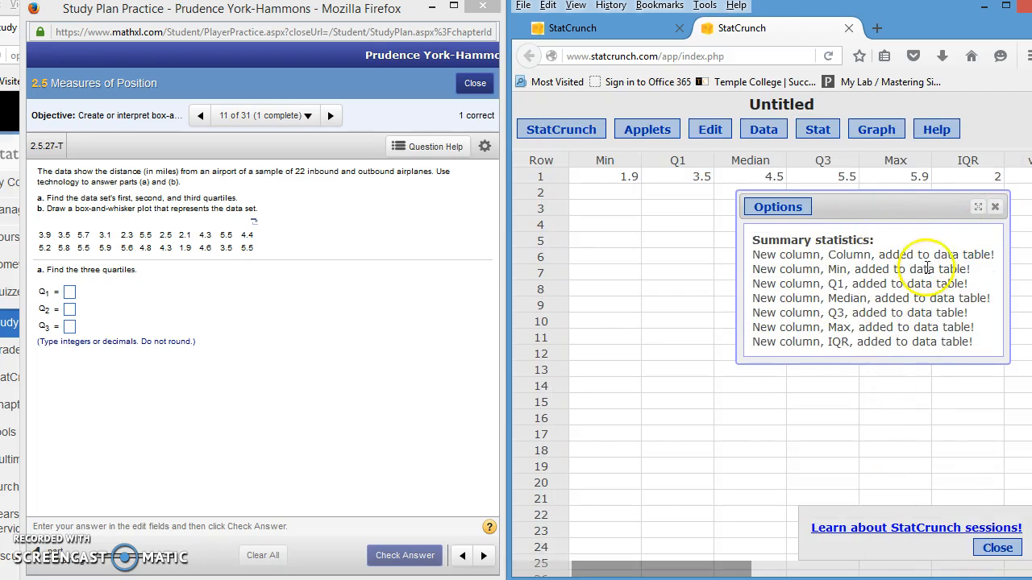
left_click(995, 207)
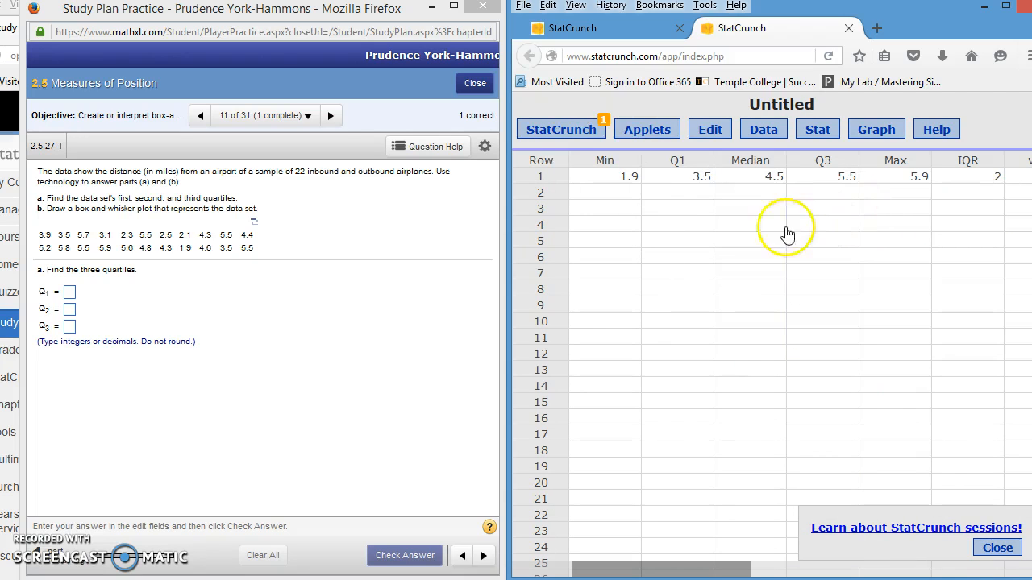
- Examine the stored Min, Q1 and Median values beside var1 in the first row of the data table
left_click(601, 178)
key("Left")
key("Left")
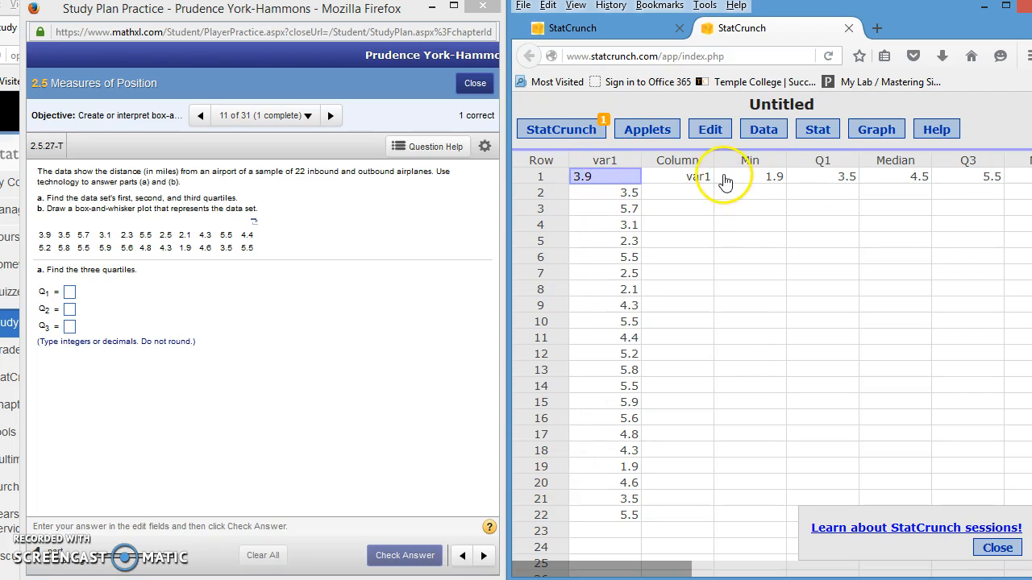
left_click(689, 176)
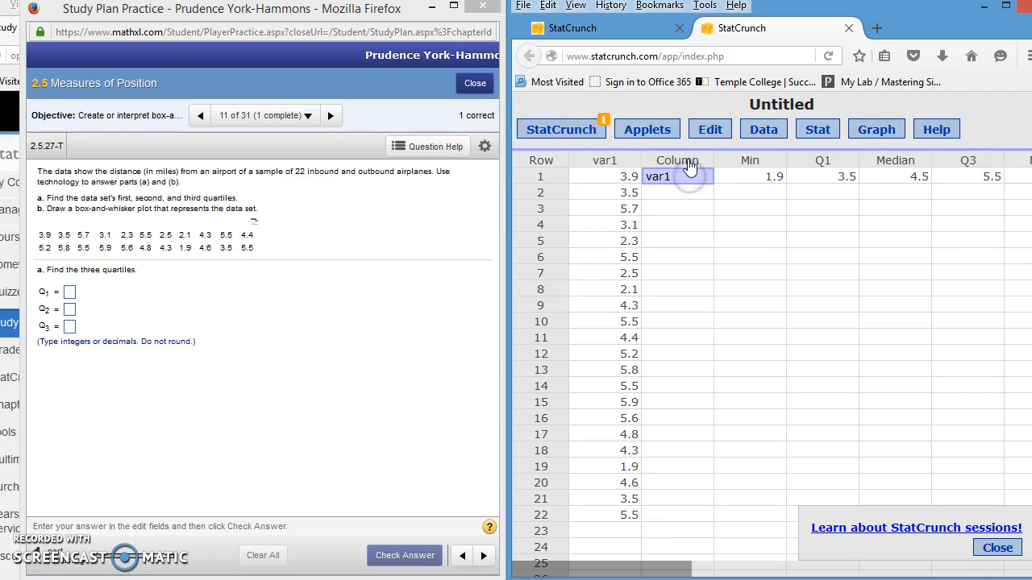
key("Tab")
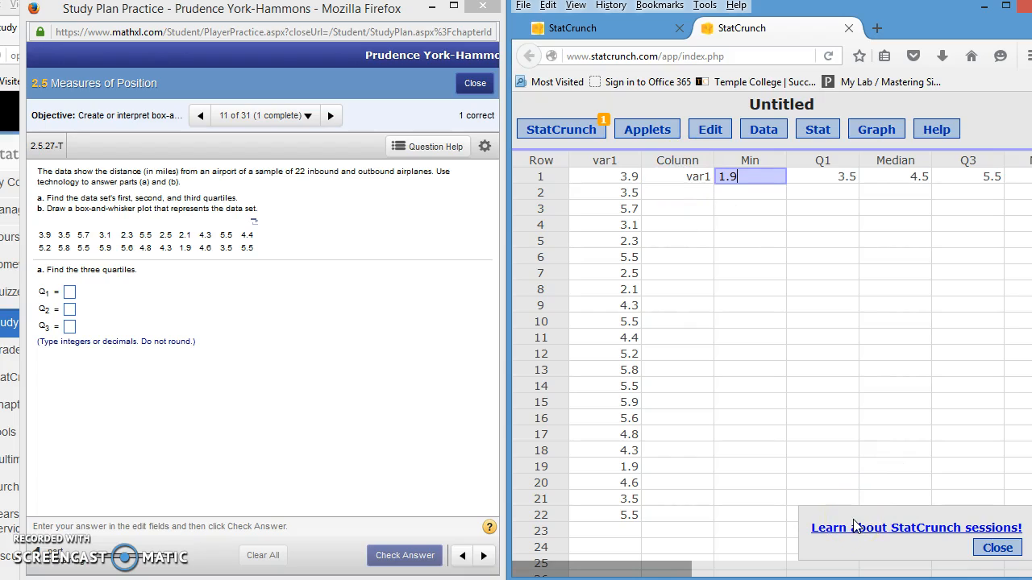
key("Tab")
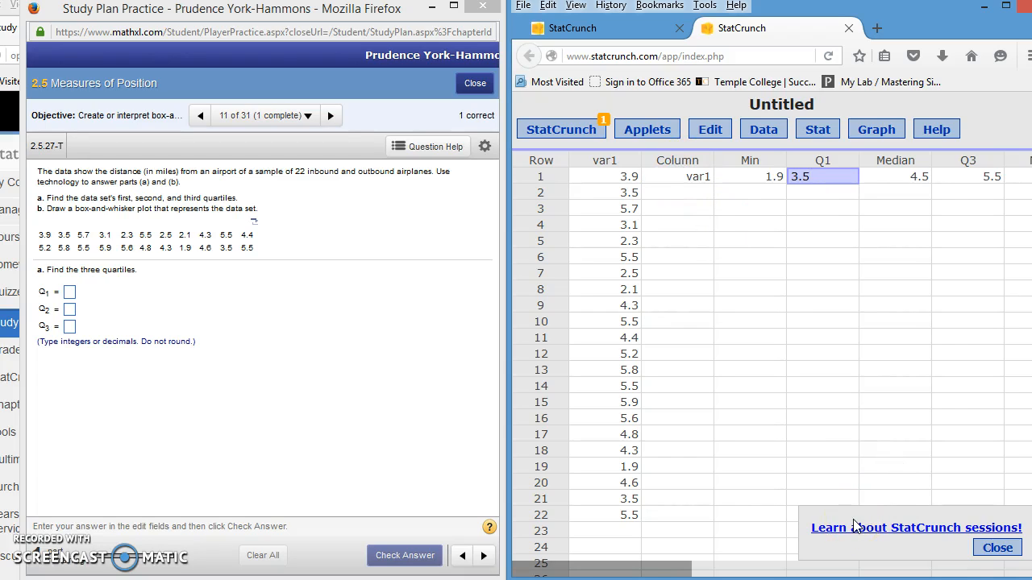
key("Tab")
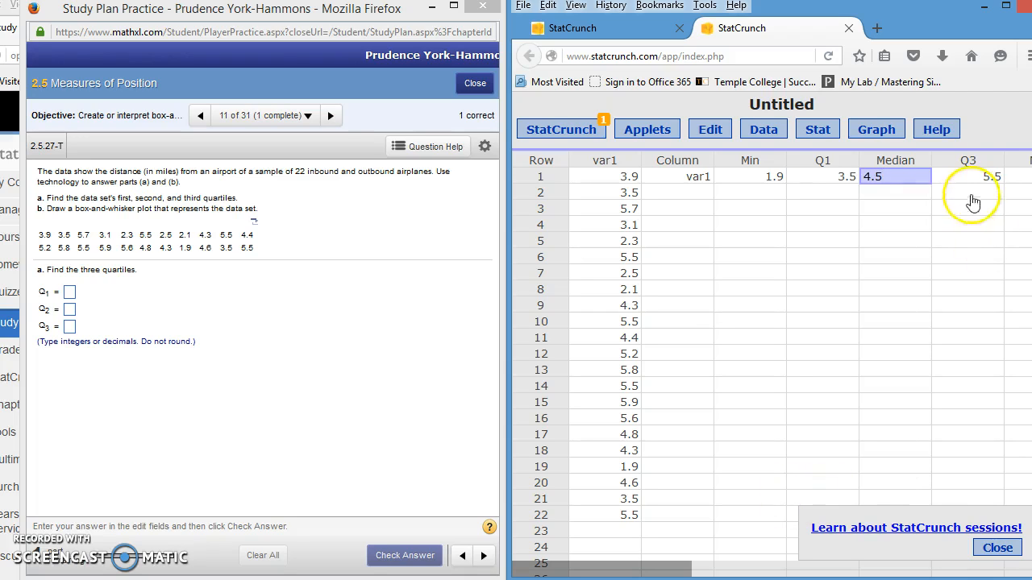
- Rename the Median column of the data table to Median (Q2)
left_click(915, 159)
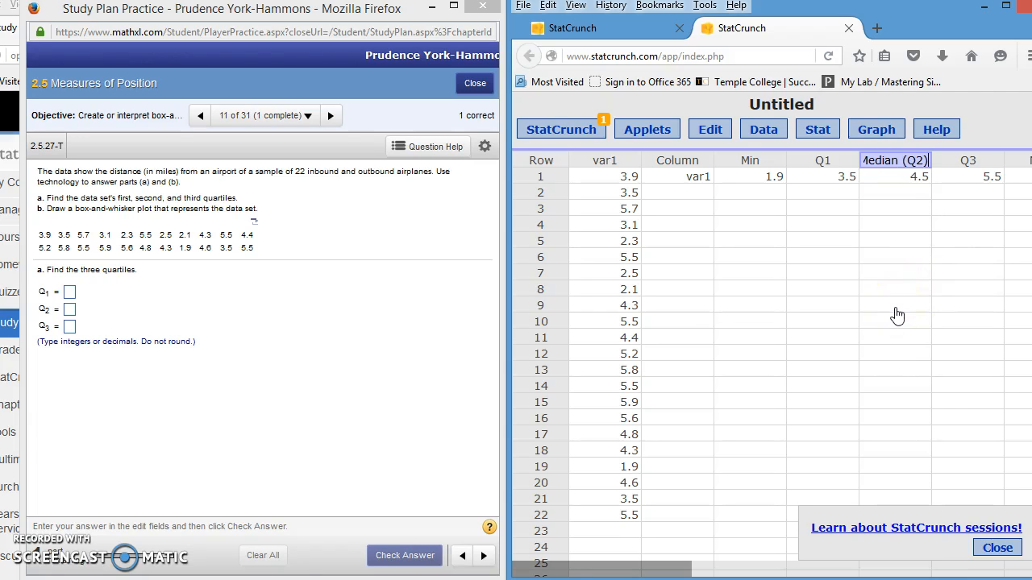
left_click(891, 274)
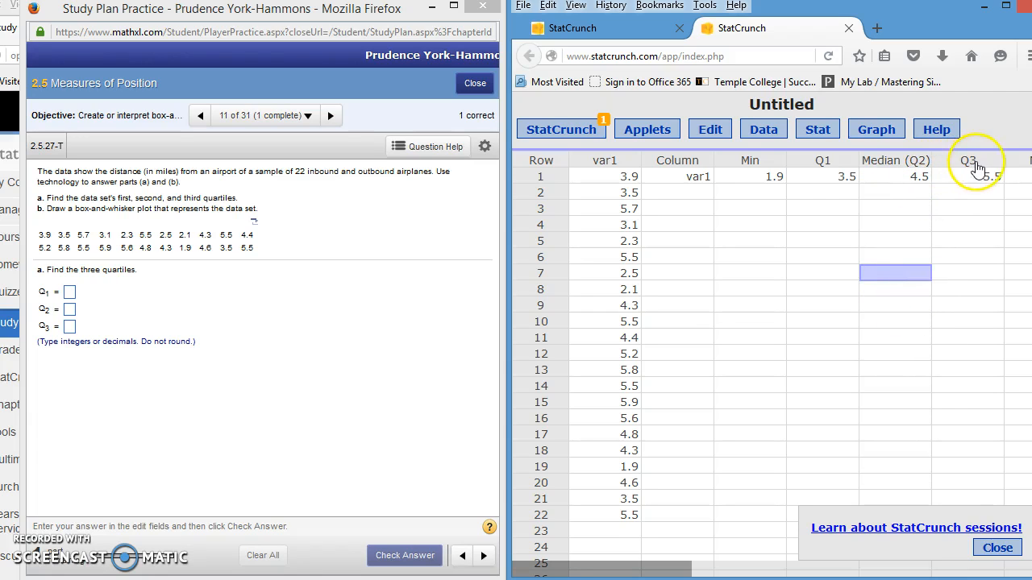
- Examine the remaining stored statistics in the first row, from Q3 and Max through IQR, and return to the Column field
key("Tab")
key("Tab")
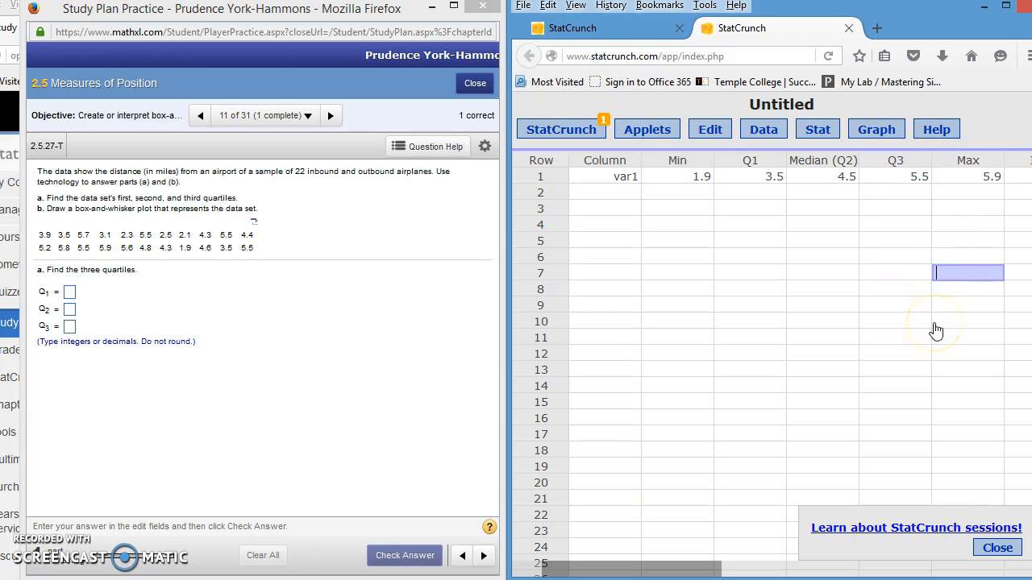
key("Tab")
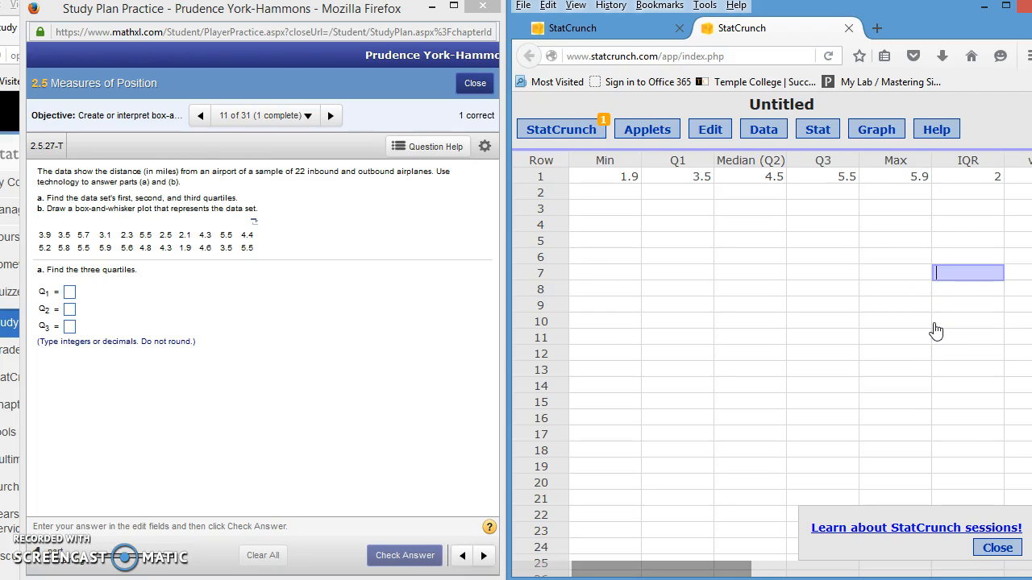
key("shift+Tab")
key("shift+Tab")
key("shift+Tab")
key("shift+Tab")
key("shift+Tab")
key("shift+Tab")
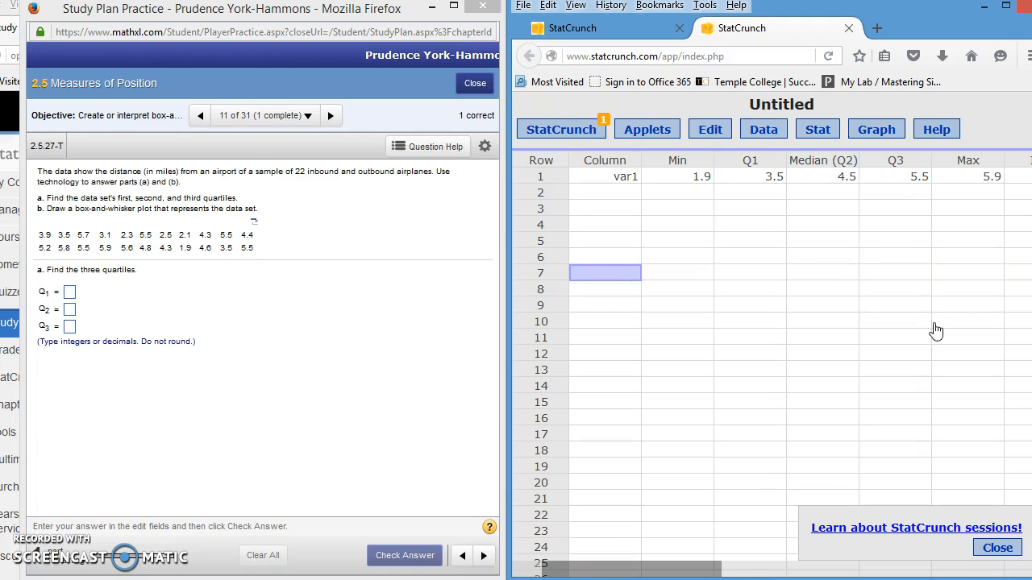
- Answer part a of question 2.5.27-T with Q1 = 3.5, Q2 = 4.5 and Q3 = 5.5, check it and dismiss the feedback
left_click(70, 294)
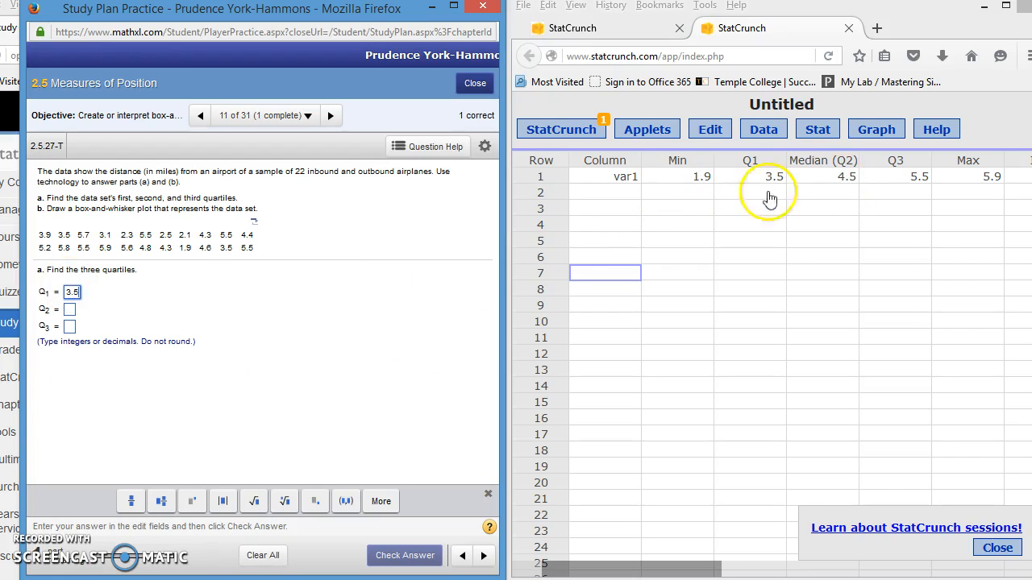
left_click(69, 309)
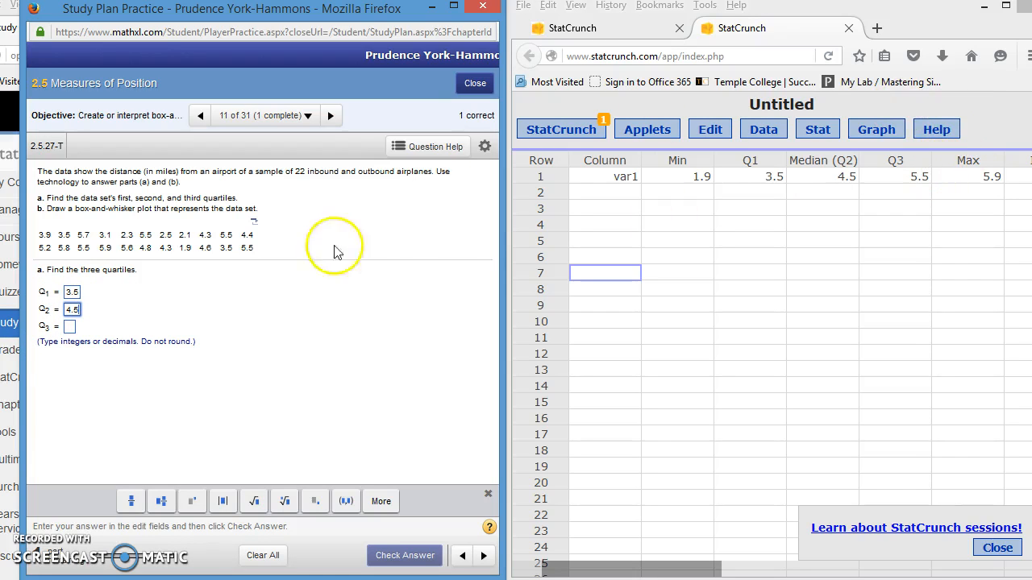
left_click(69, 326)
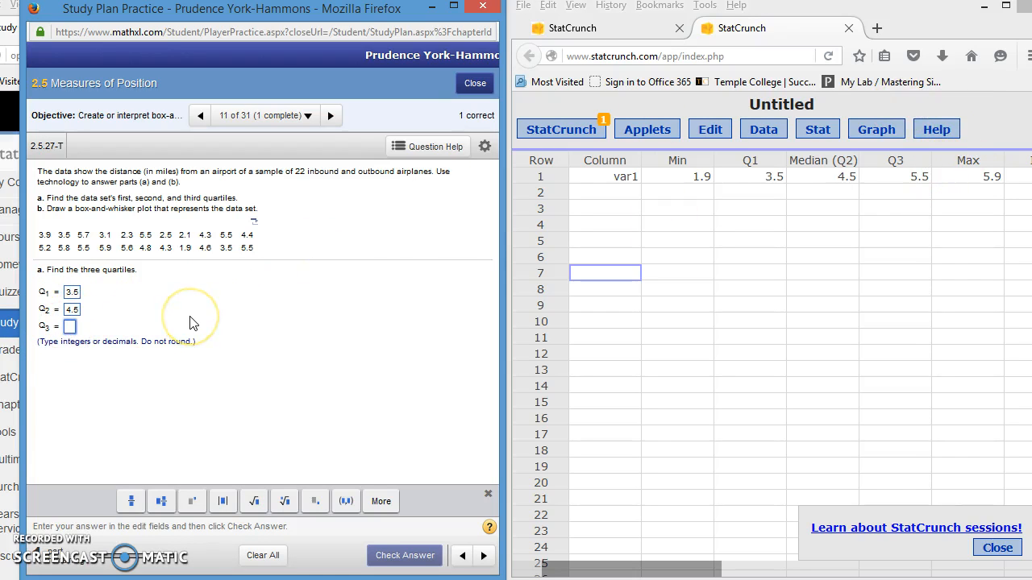
type("5.5")
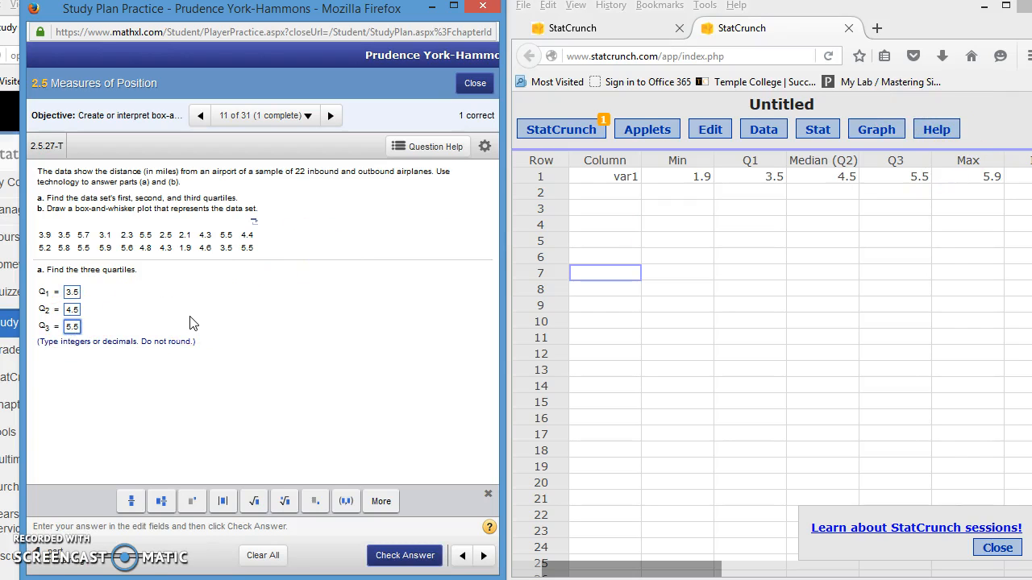
left_click(404, 556)
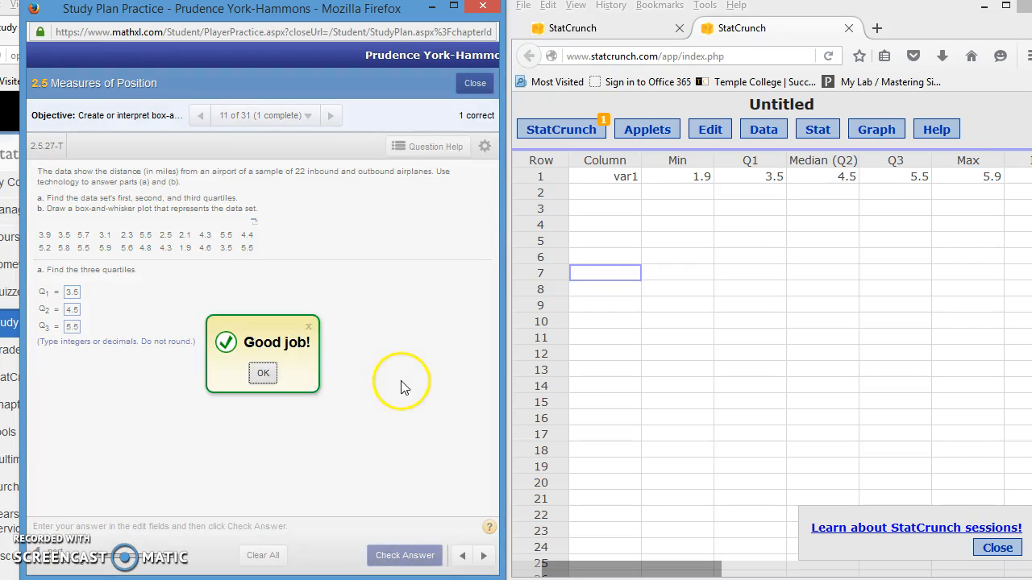
left_click(263, 374)
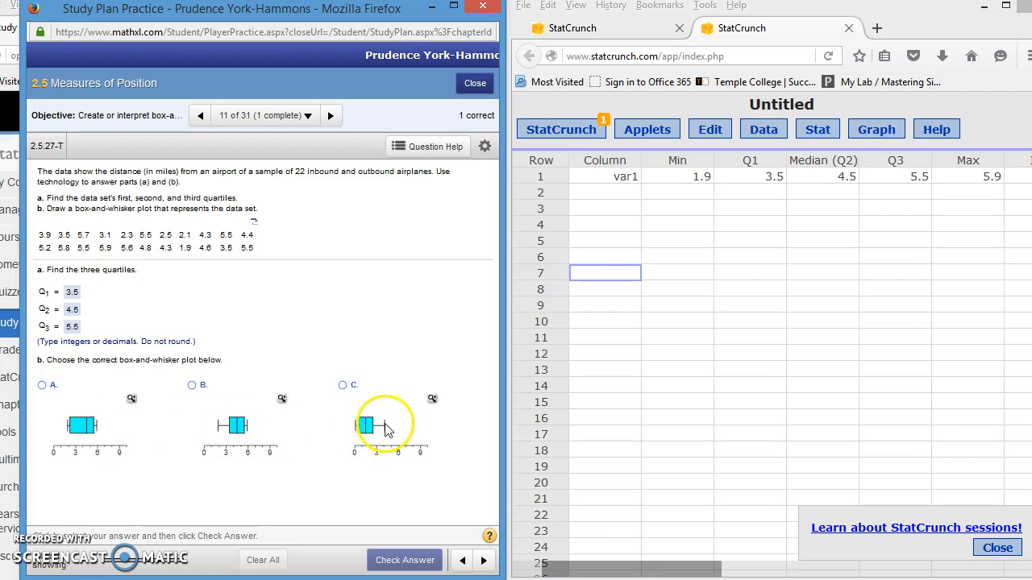
- Create a boxplot of var1 with the boxes drawn horizontally
left_click(886, 135)
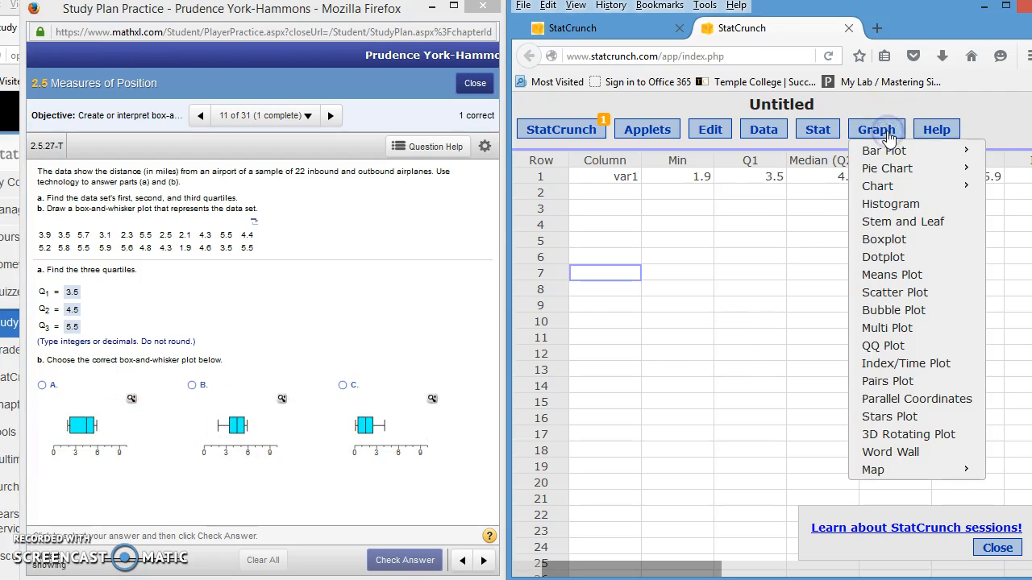
left_click(878, 240)
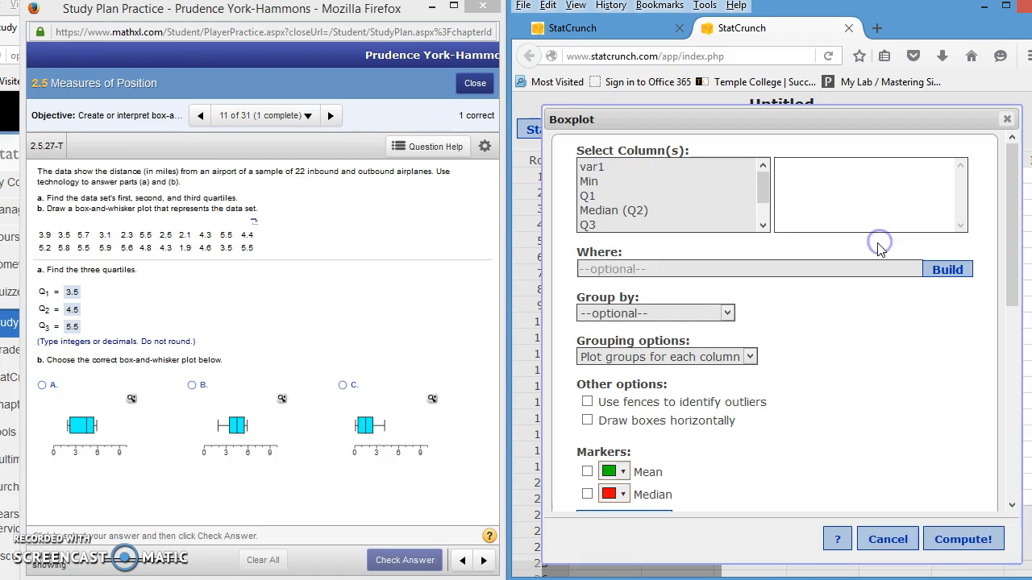
left_click(598, 170)
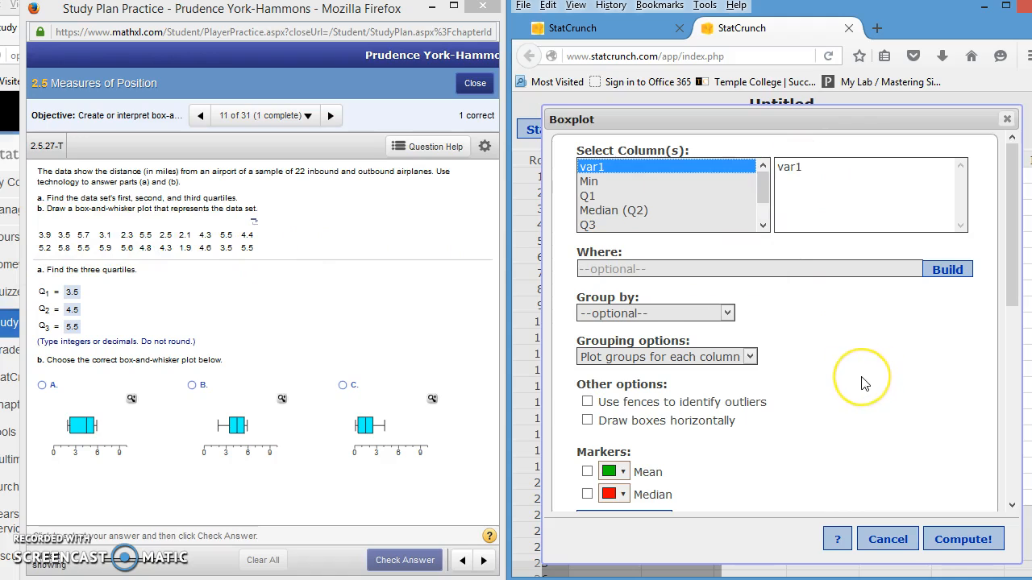
scroll(864, 379, "down", 1)
left_click(587, 381)
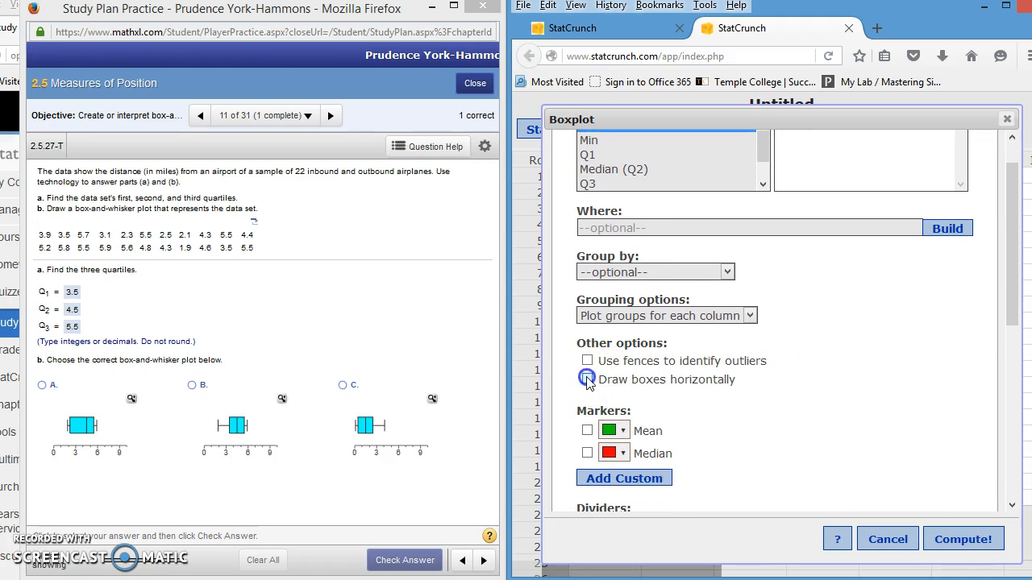
left_click(953, 540)
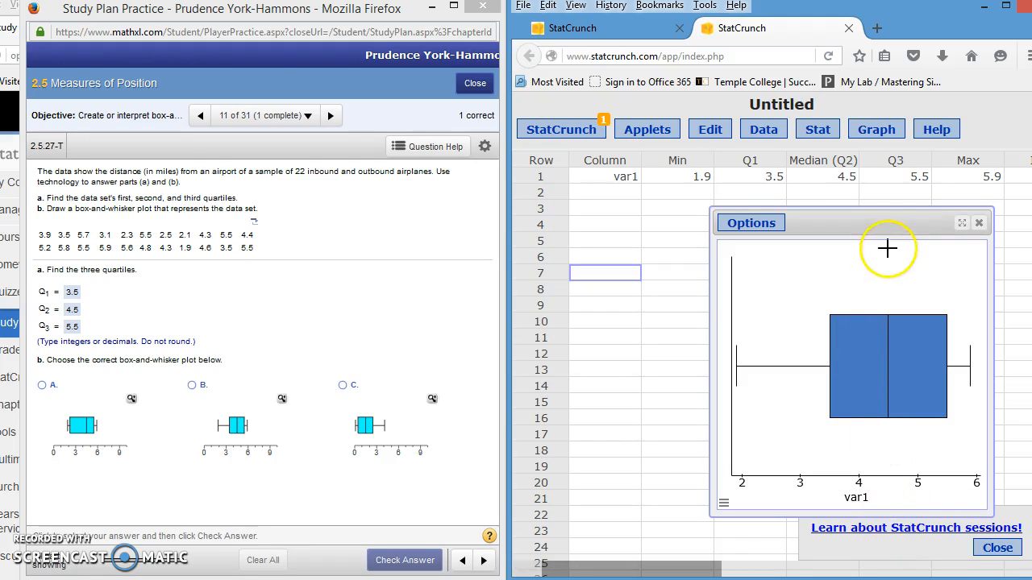
- Shift the boxplot window slightly over the data table and set its X-axis range to a minimum of 0 and a maximum of 10
left_click_drag(882, 229, 818, 229)
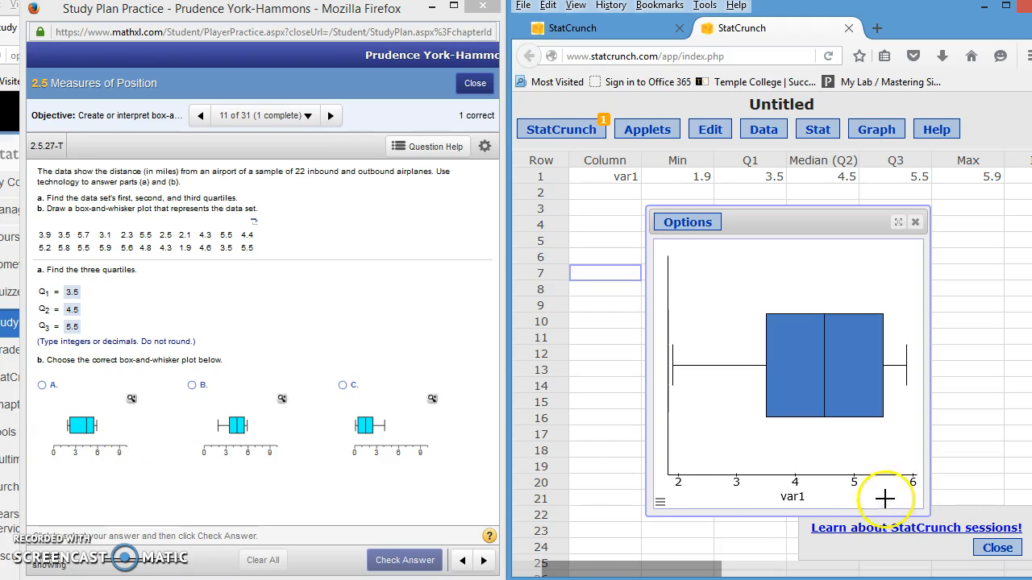
left_click(660, 500)
left_click(692, 417)
left_click(613, 183)
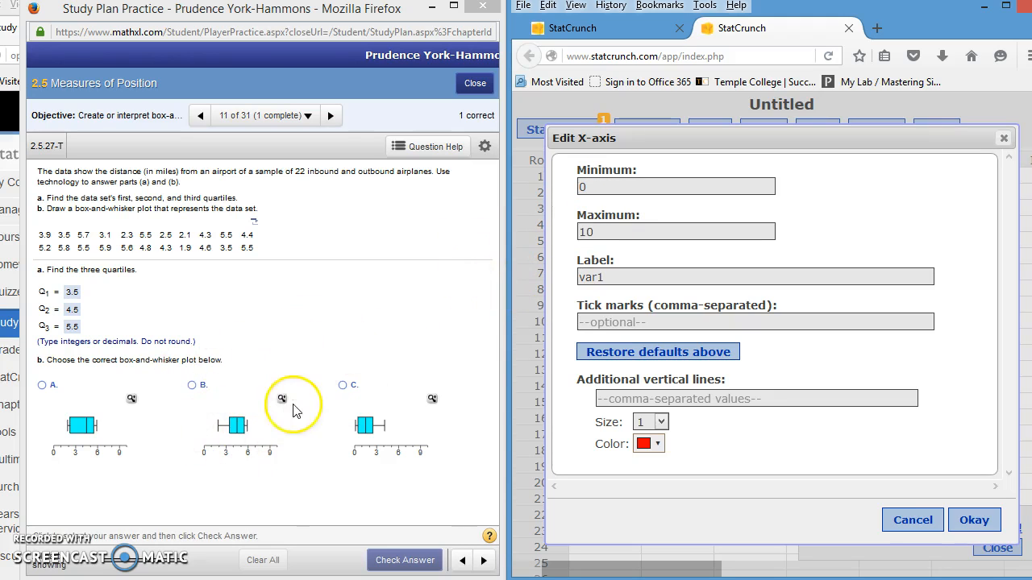
left_click(975, 521)
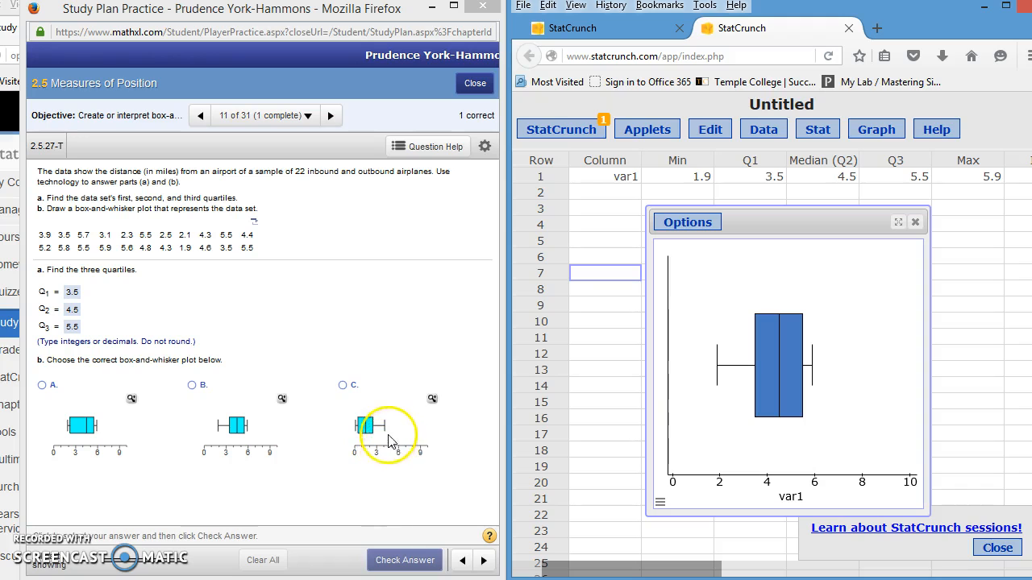
- Compare the StatCrunch boxplot with the part b answer choices, enlarging plots C and B and closing each enlarged view
left_click(433, 399)
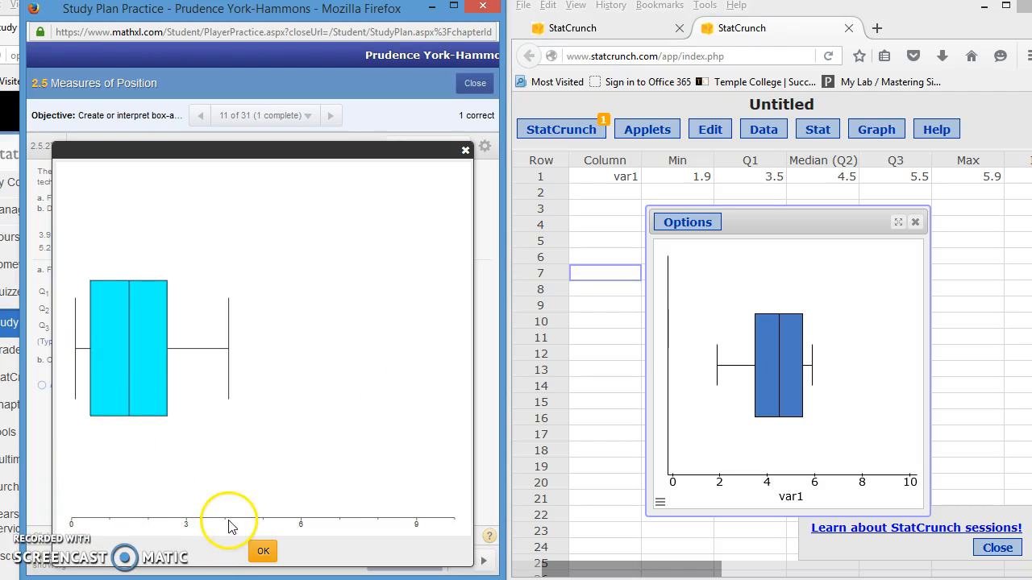
left_click(263, 553)
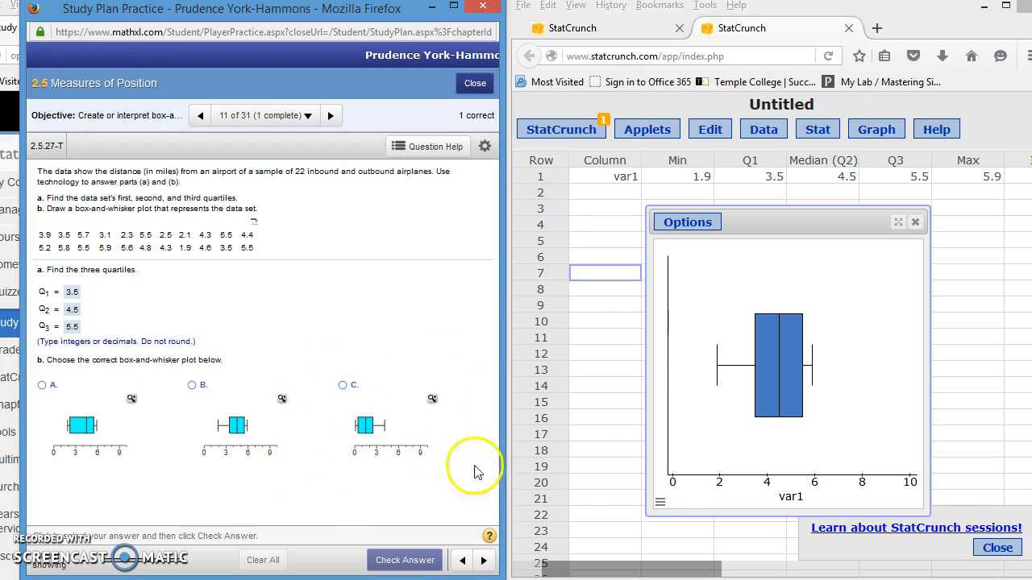
mouse_move(740, 367)
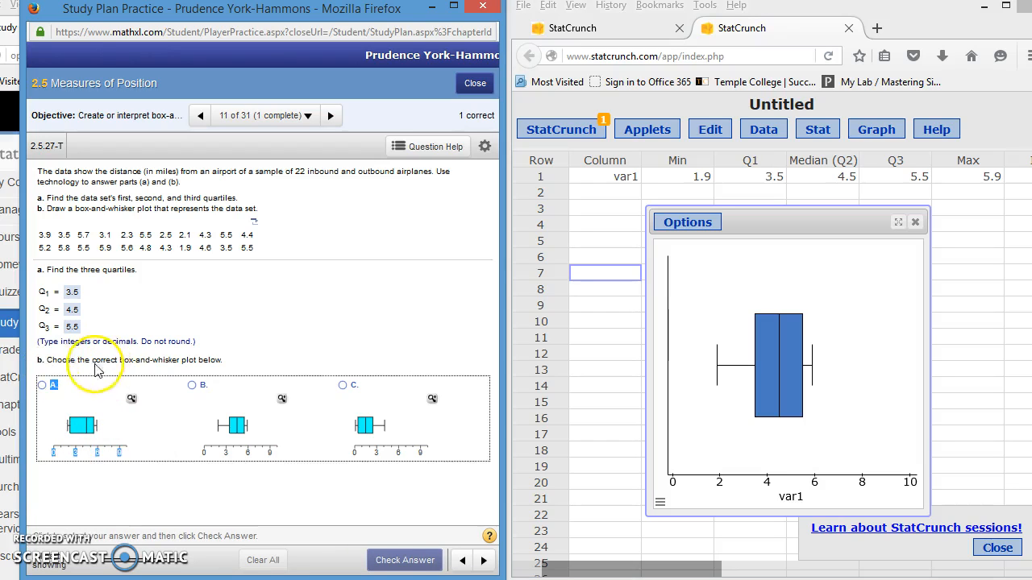
left_click_drag(46, 395, 134, 446)
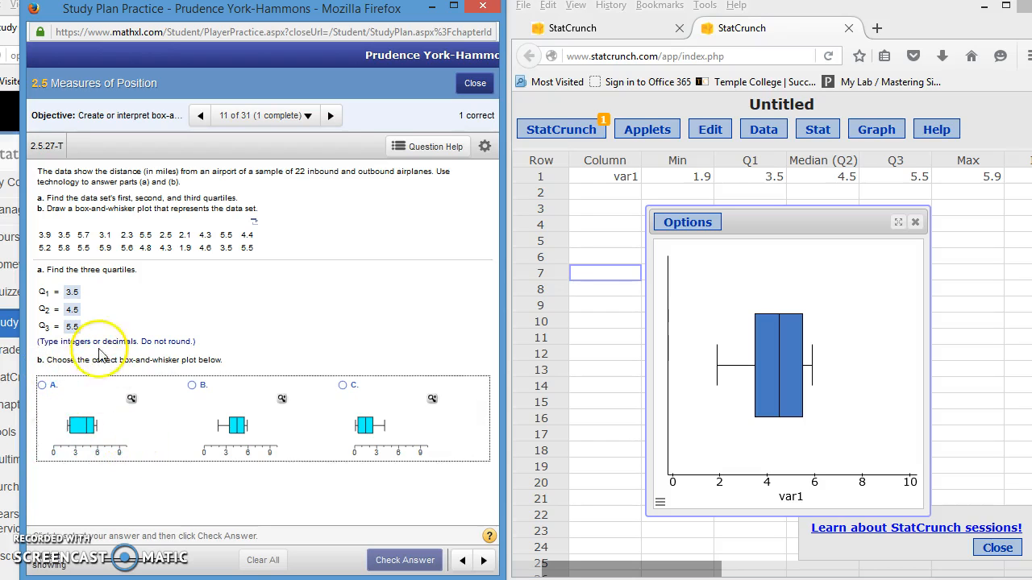
left_click(282, 401)
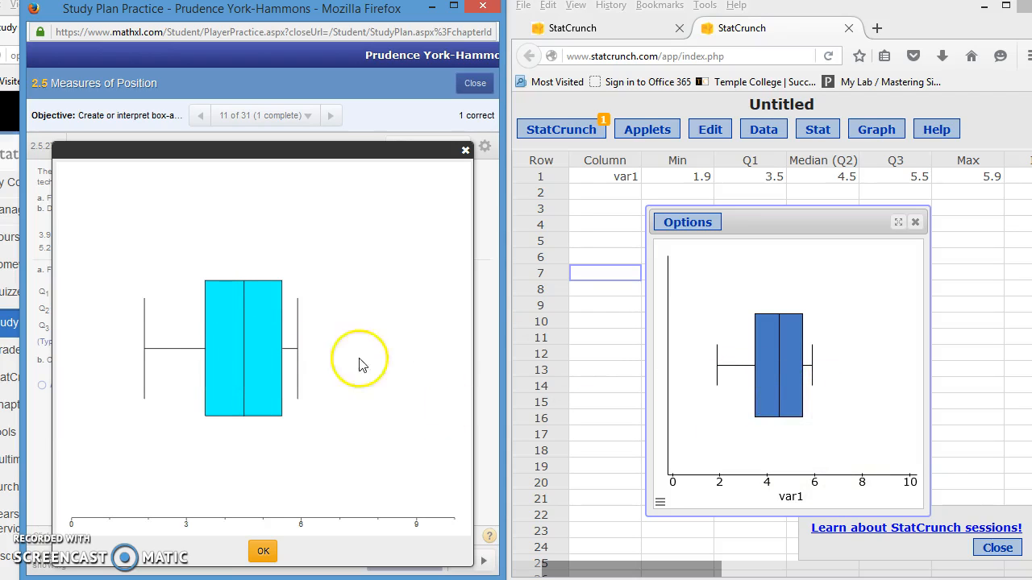
left_click(263, 552)
- Choose box-and-whisker plot B for part b, check the answer and continue to the next question
left_click(193, 387)
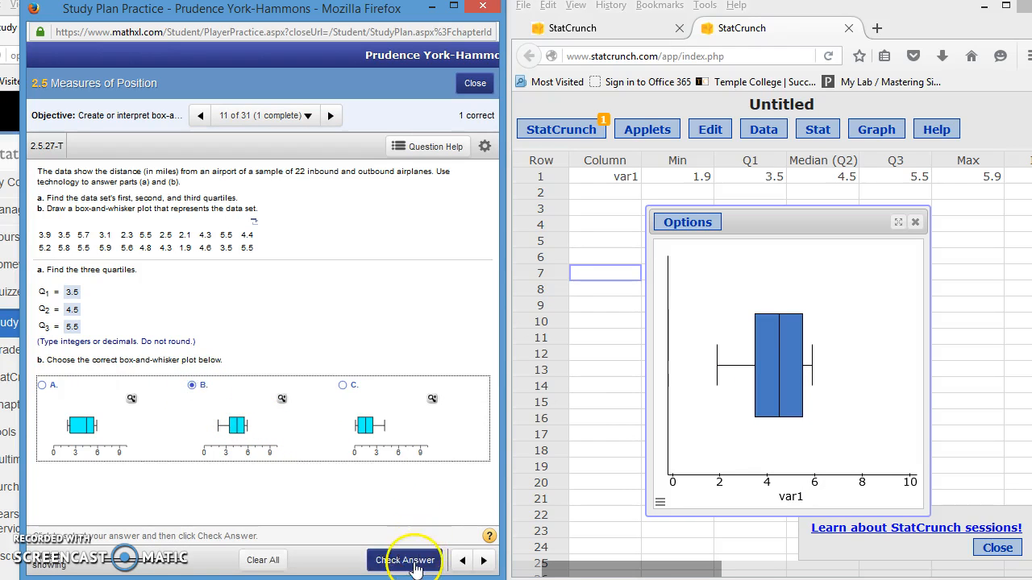
left_click(405, 560)
left_click(313, 427)
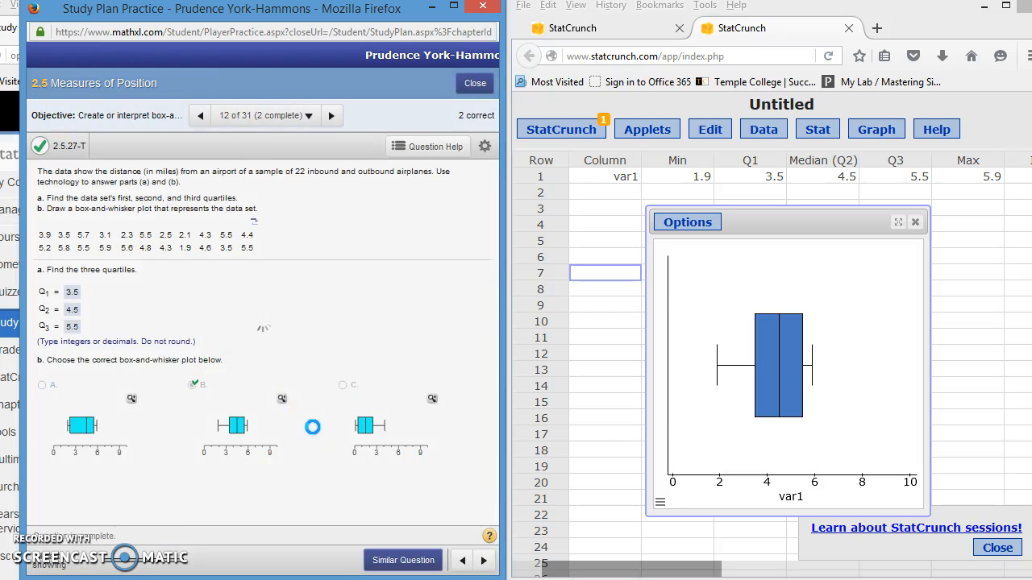
left_click_drag(263, 176, 256, 181)
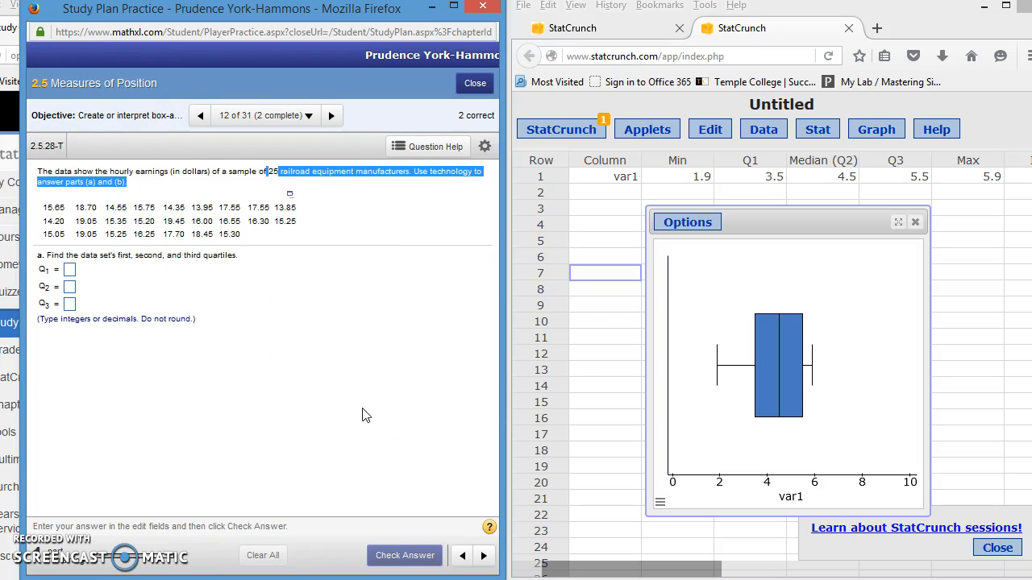
left_click(363, 411)
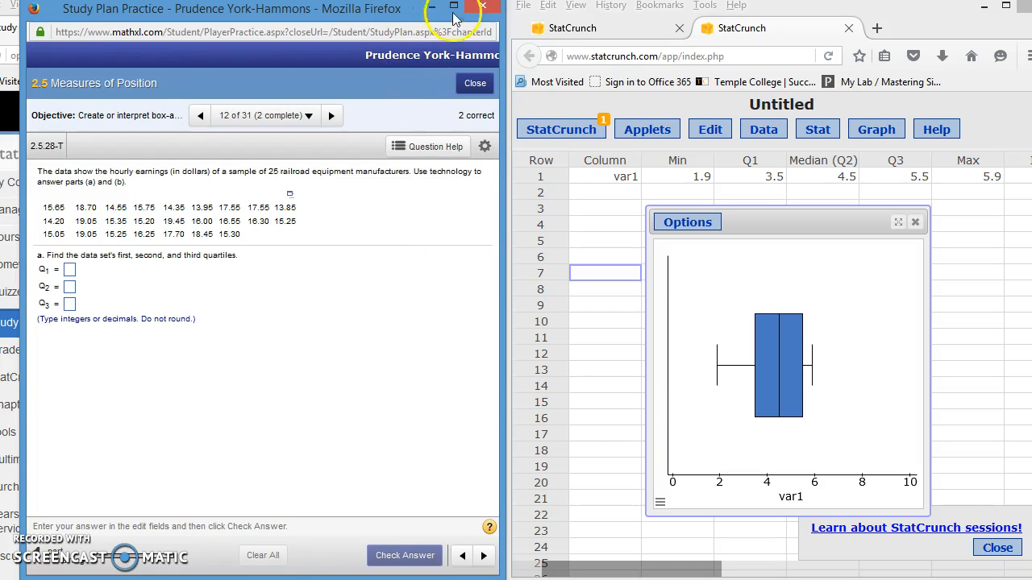